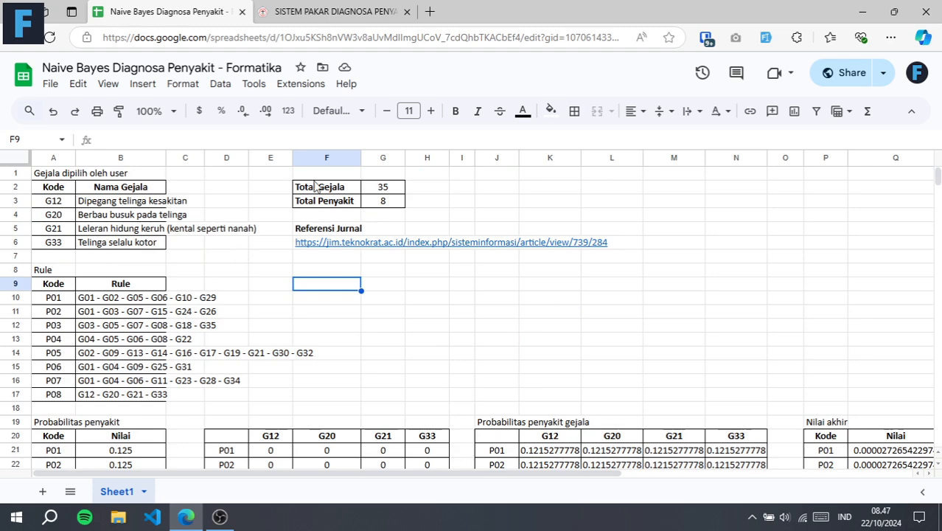
Review the Total Gejala and Total Penyakit values and the Referensi Jurnal entry beside the symptom list
{"action": "left_click", "coordinate": [391, 205]}
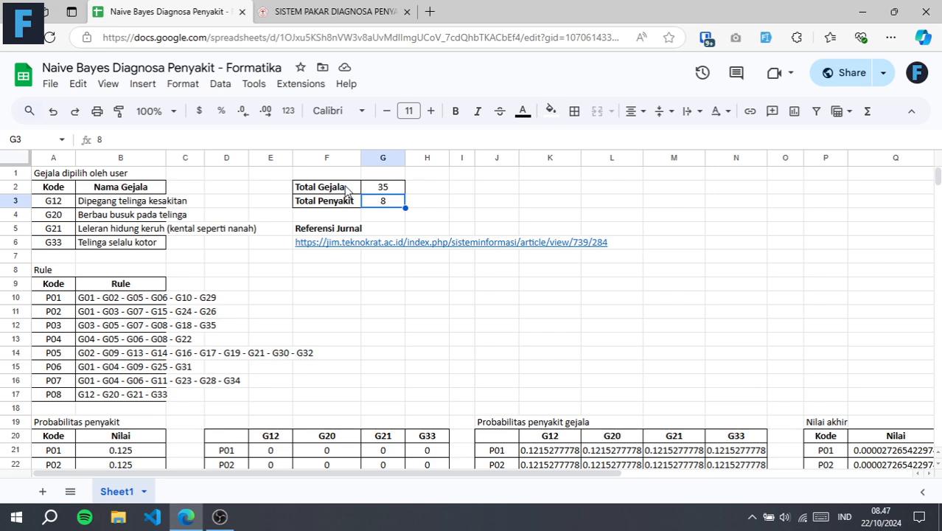
{"action": "left_click", "coordinate": [383, 189]}
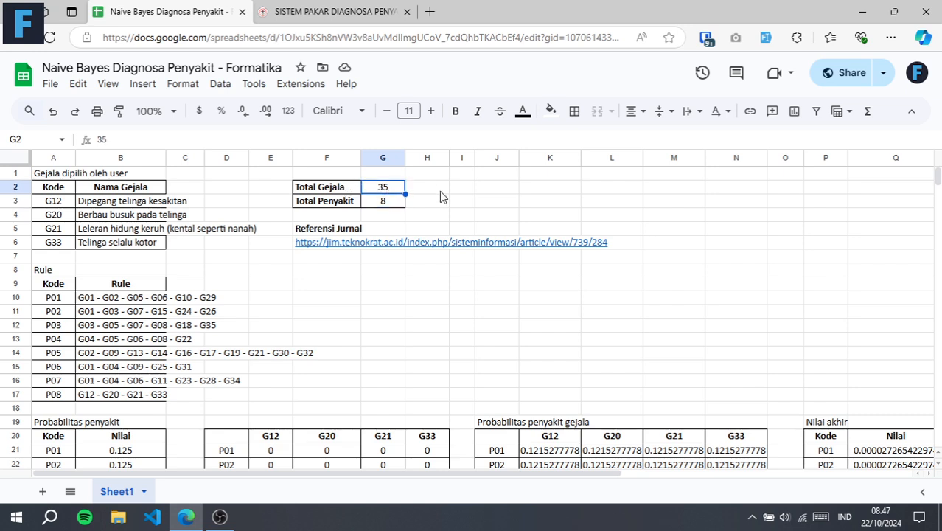
{"action": "left_click", "coordinate": [319, 228]}
{"action": "left_click", "coordinate": [322, 259]}
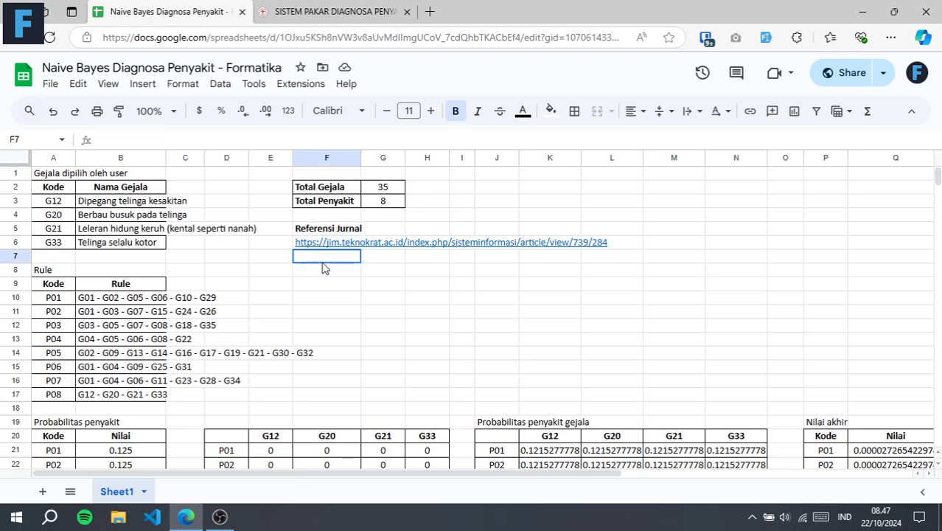
View the first page of the Naive Bayes reference journal article, then return to the diagnosis spreadsheet
{"action": "left_click", "coordinate": [336, 12]}
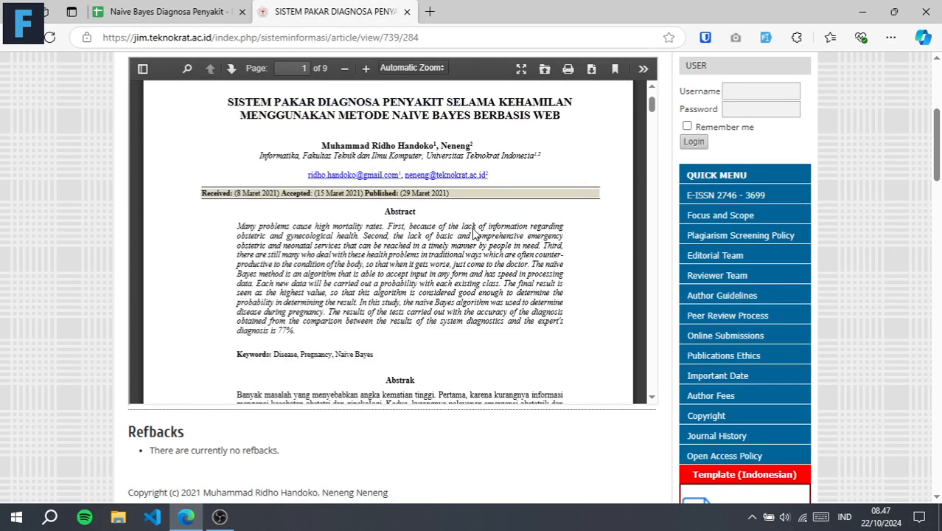
{"action": "scroll", "coordinate": [474, 233], "scroll_direction": "down", "scroll_amount": 1}
{"action": "scroll", "coordinate": [300, 198], "scroll_direction": "up", "scroll_amount": 3}
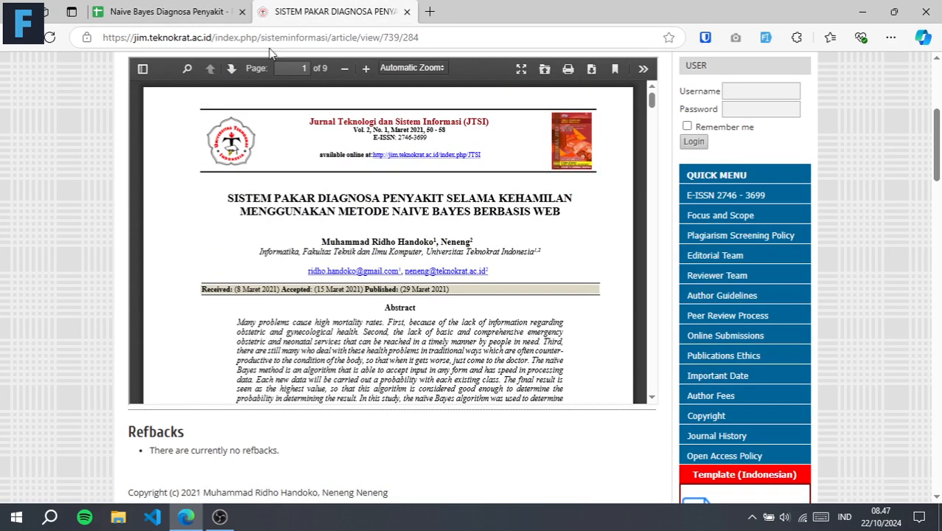
{"action": "left_click", "coordinate": [167, 9]}
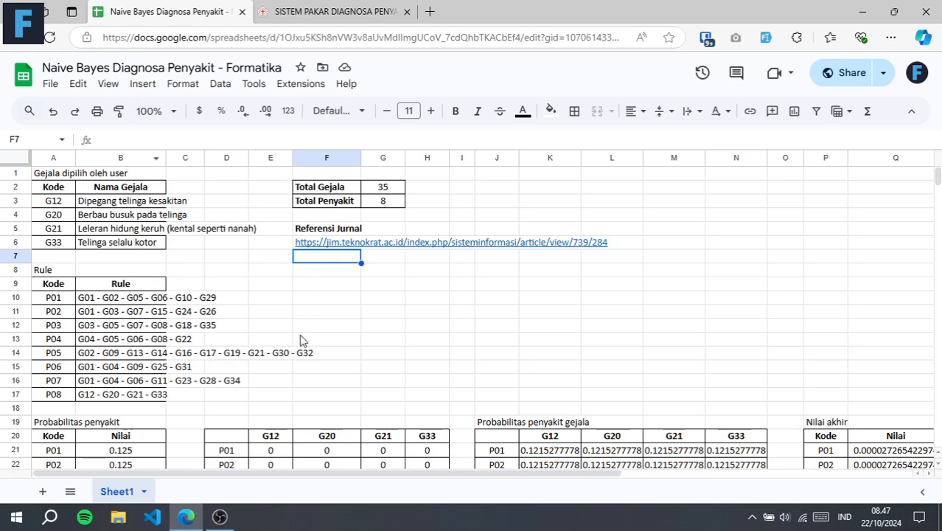
{"action": "left_click", "coordinate": [322, 273]}
{"action": "scroll", "coordinate": [244, 270], "scroll_direction": "down", "scroll_amount": 3}
{"action": "scroll", "coordinate": [244, 270], "scroll_direction": "up", "scroll_amount": 3}
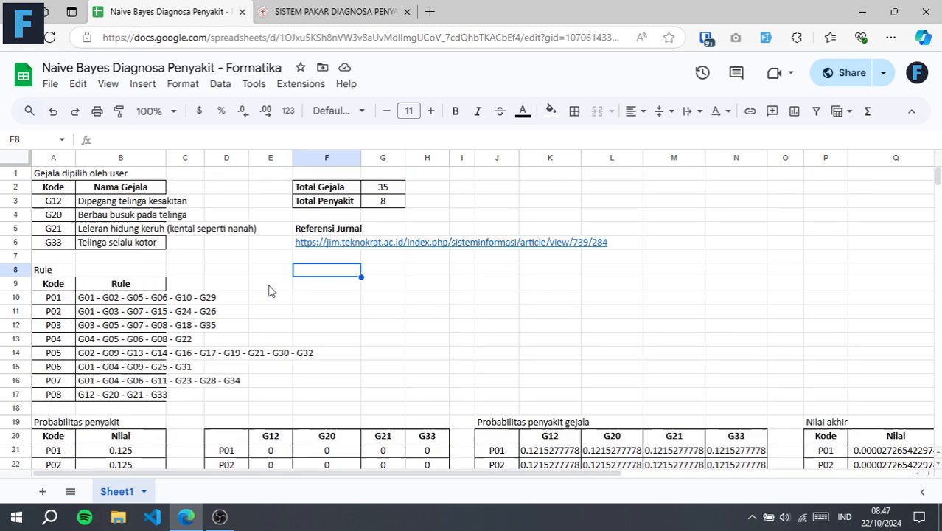
Examine the user-selected symptoms G12, G20, G21 and G33 in A3:B6 alongside the total symptom count
{"action": "left_click", "coordinate": [42, 177]}
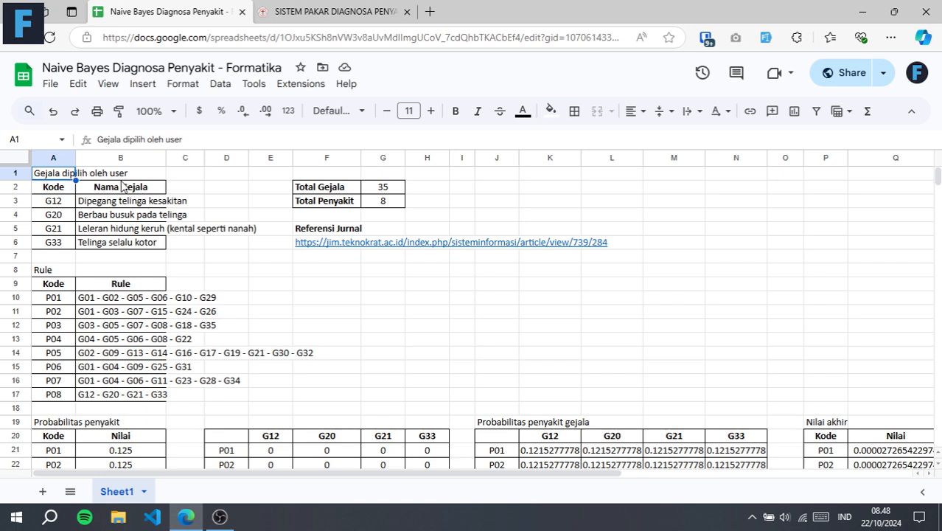
{"action": "left_click", "coordinate": [386, 188]}
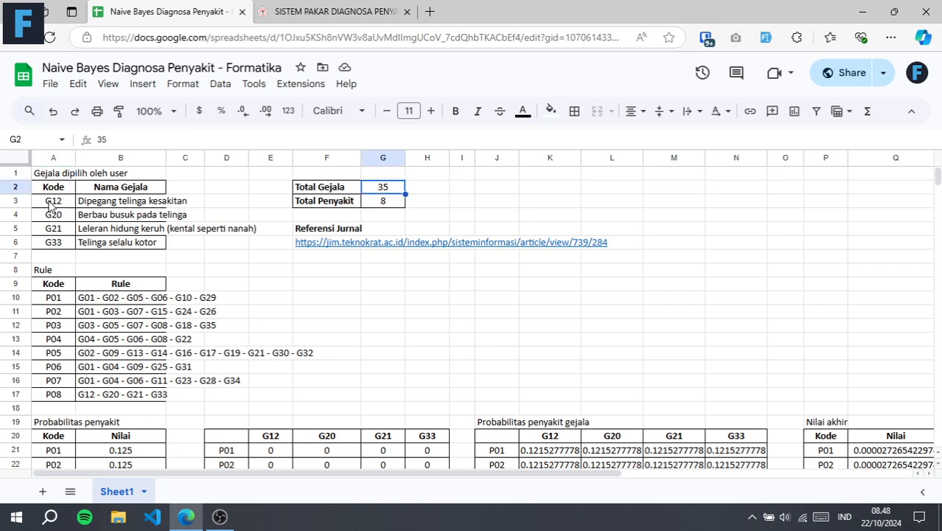
{"action": "left_click_drag", "start_coordinate": [50, 205], "coordinate": [148, 242]}
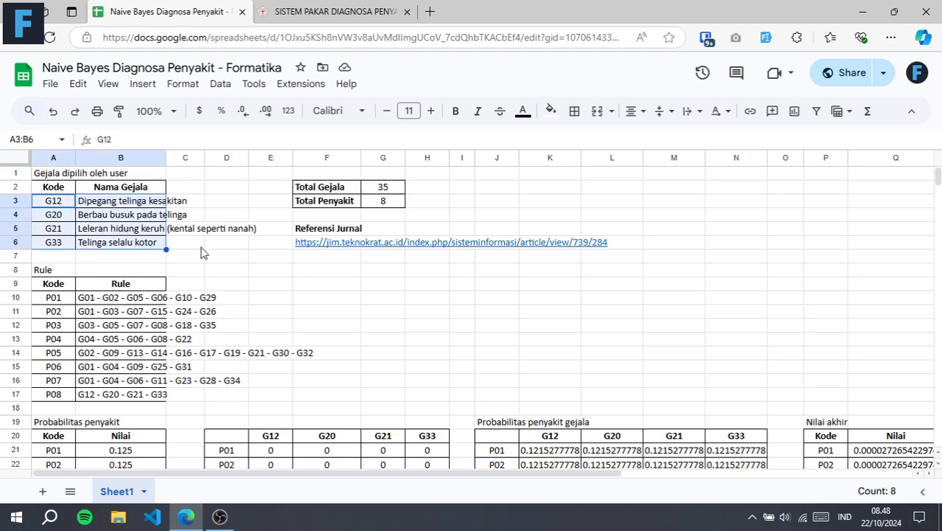
{"action": "left_click", "coordinate": [194, 248]}
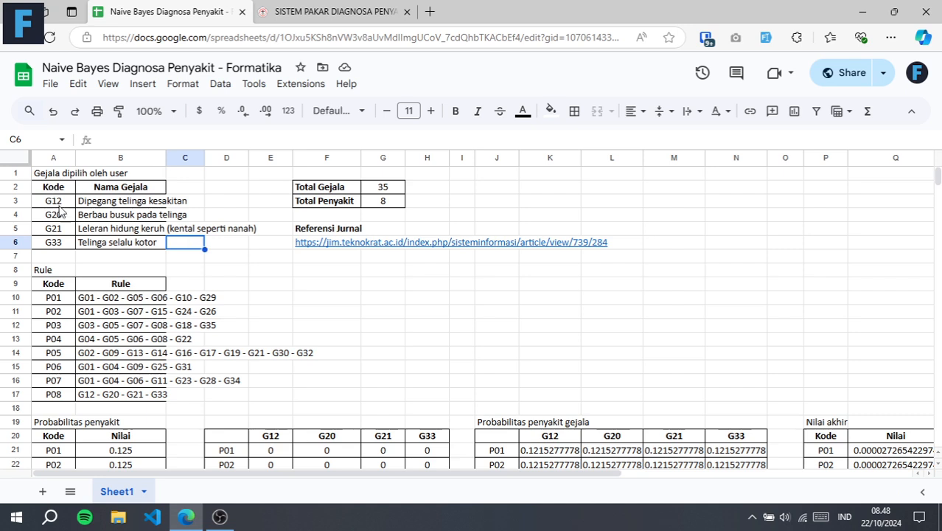
{"action": "left_click", "coordinate": [68, 206]}
{"action": "left_click", "coordinate": [67, 214]}
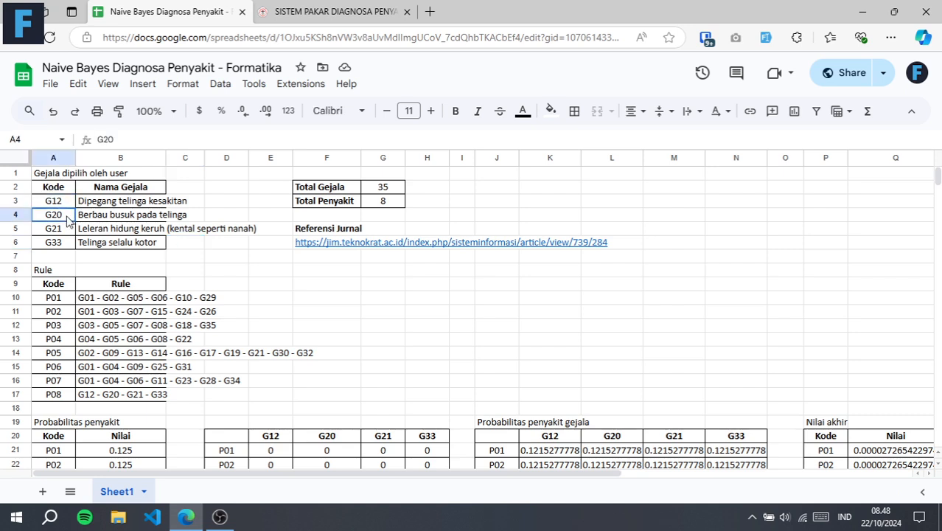
{"action": "left_click", "coordinate": [64, 233]}
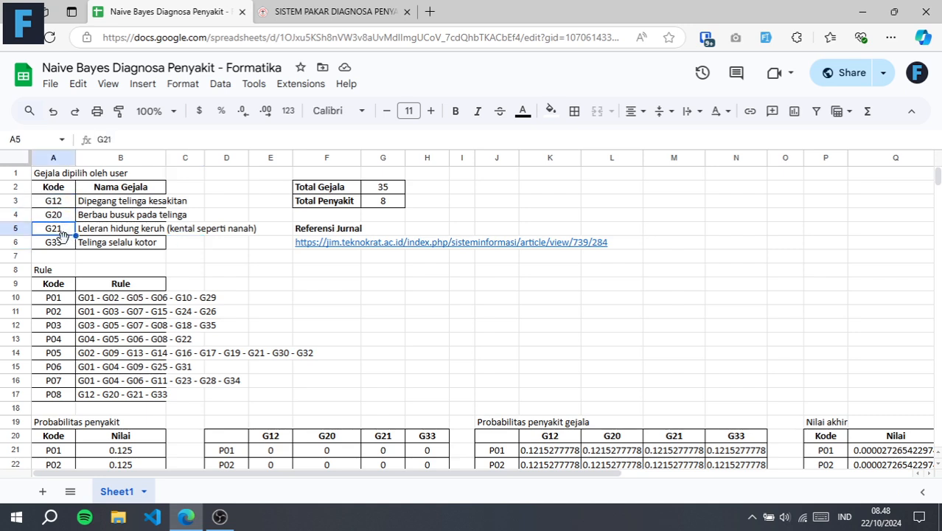
{"action": "left_click", "coordinate": [68, 247]}
{"action": "left_click", "coordinate": [234, 260]}
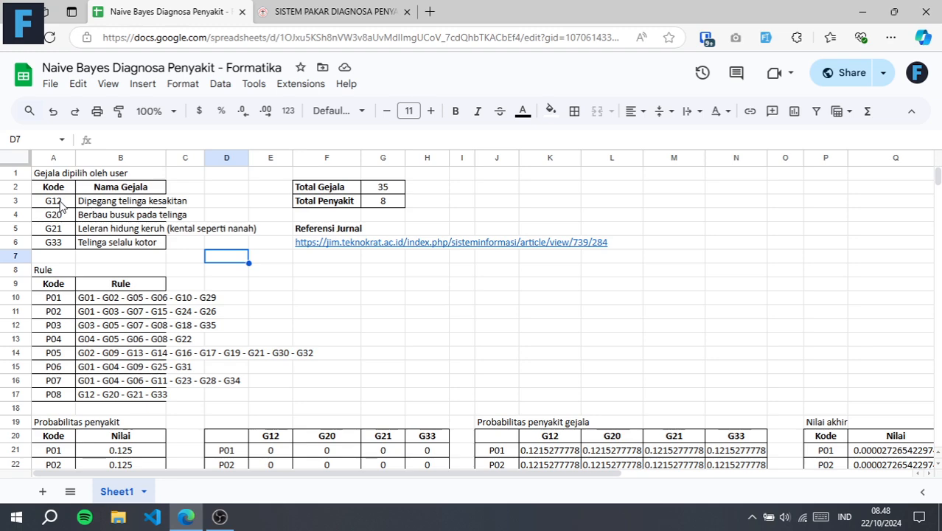
Examine the Rule table row by row, from P01 to P08, for the symptom codes linked to each disease
{"action": "left_click", "coordinate": [56, 270]}
{"action": "scroll", "coordinate": [212, 256], "scroll_direction": "down", "scroll_amount": 2}
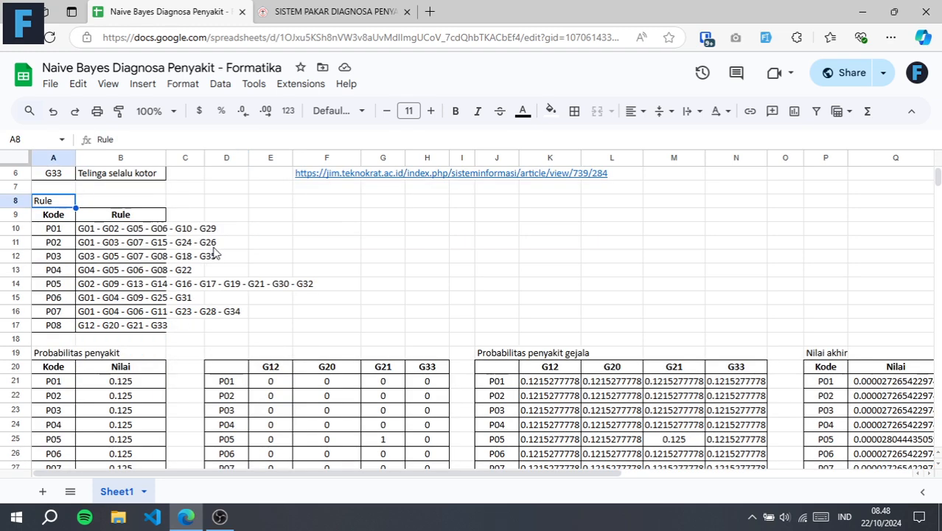
{"action": "left_click", "coordinate": [63, 232]}
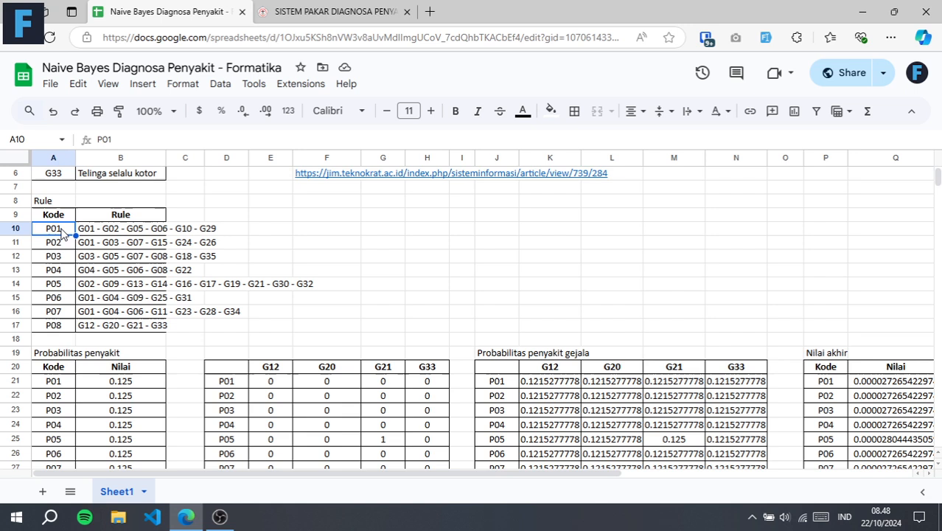
{"action": "left_click", "coordinate": [90, 234]}
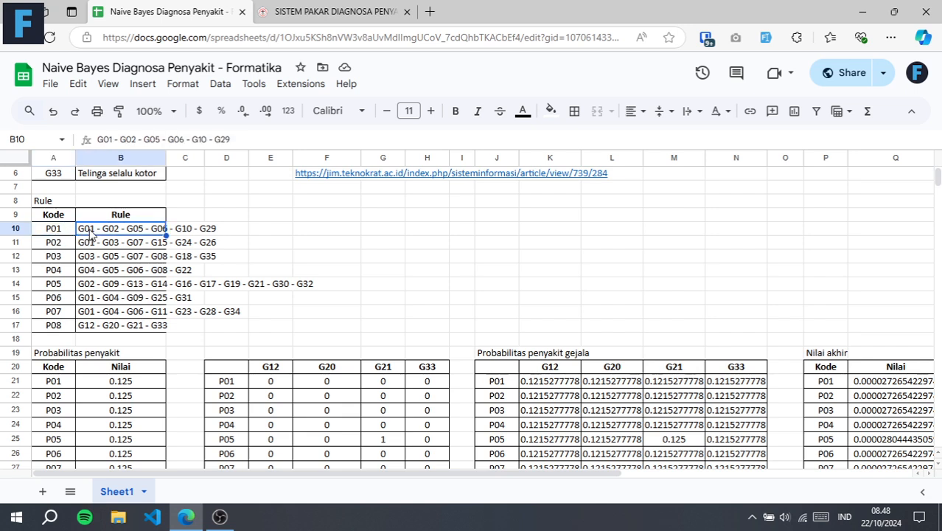
{"action": "left_click", "coordinate": [63, 248]}
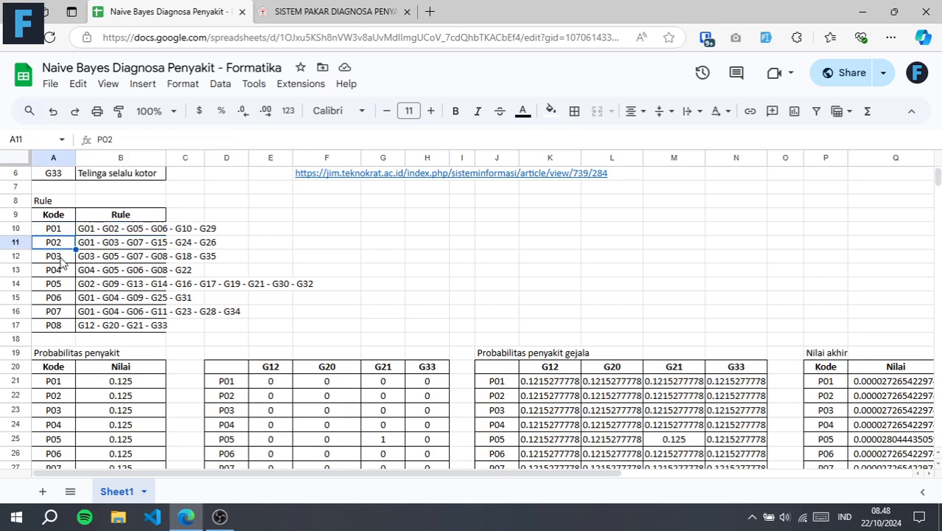
{"action": "left_click", "coordinate": [62, 262]}
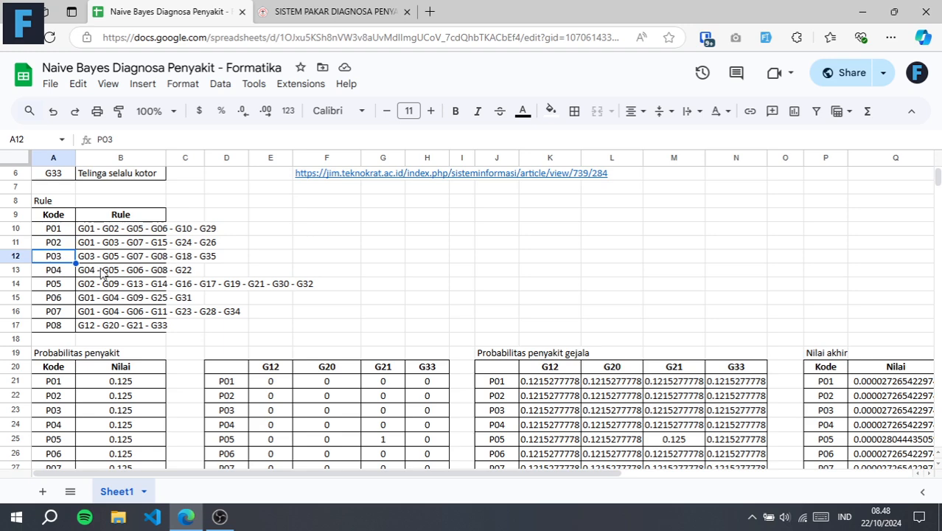
{"action": "left_click", "coordinate": [55, 274]}
{"action": "left_click", "coordinate": [58, 289]}
{"action": "left_click", "coordinate": [57, 301]}
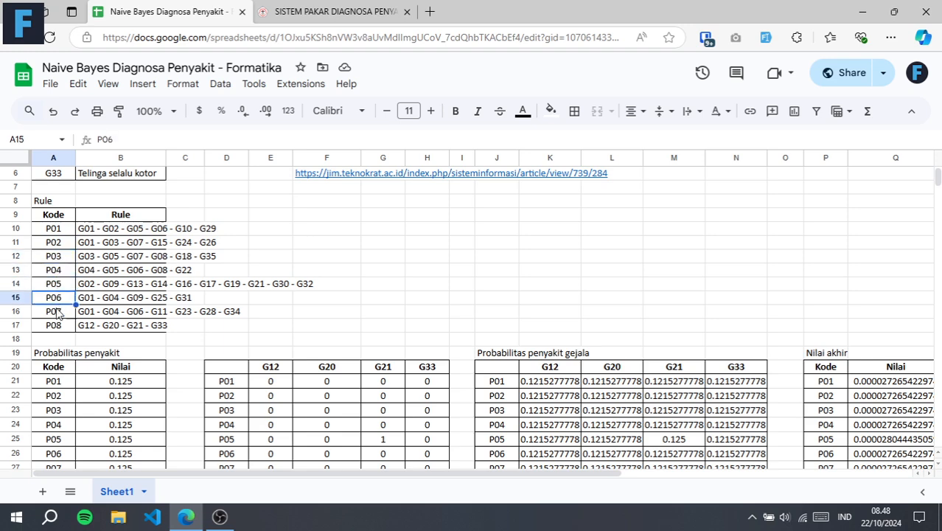
{"action": "left_click", "coordinate": [54, 313]}
{"action": "left_click", "coordinate": [62, 327]}
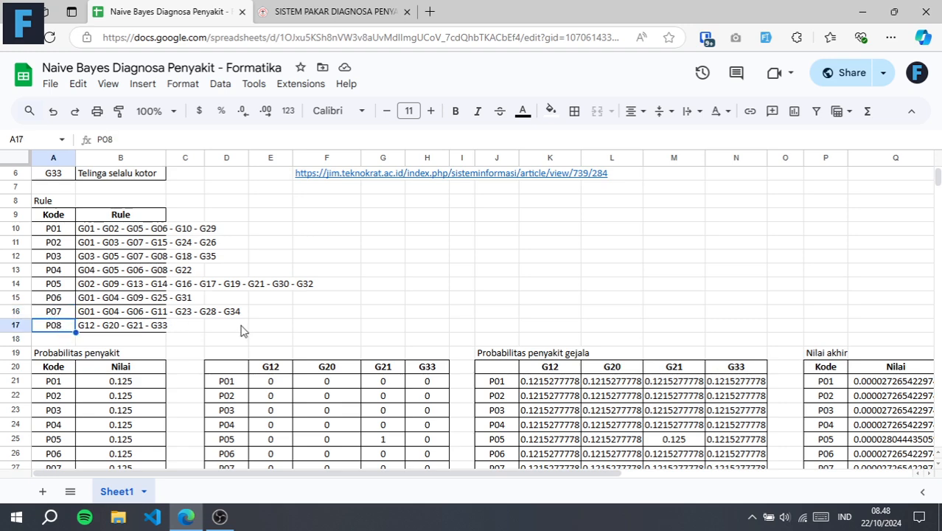
{"action": "left_click_drag", "start_coordinate": [305, 329], "coordinate": [44, 200]}
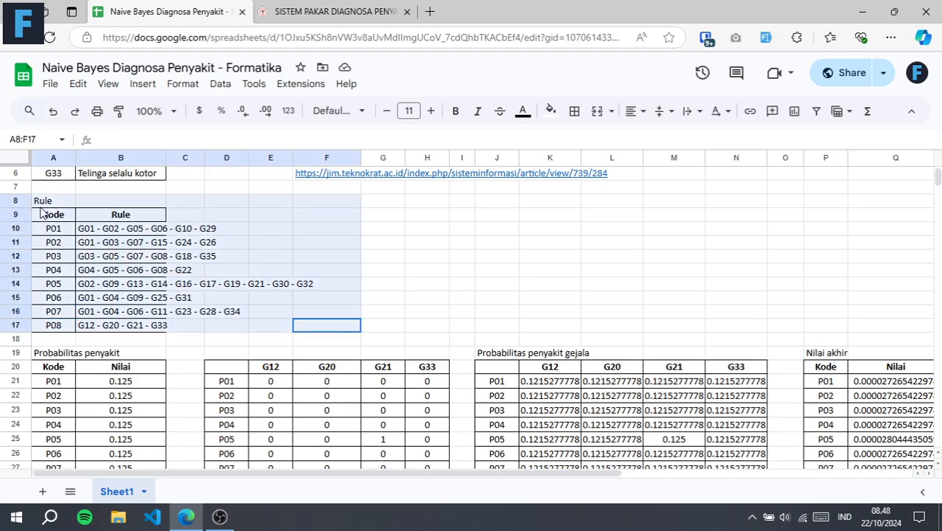
{"action": "left_click", "coordinate": [321, 243]}
{"action": "scroll", "coordinate": [322, 250], "scroll_direction": "up", "scroll_amount": 2}
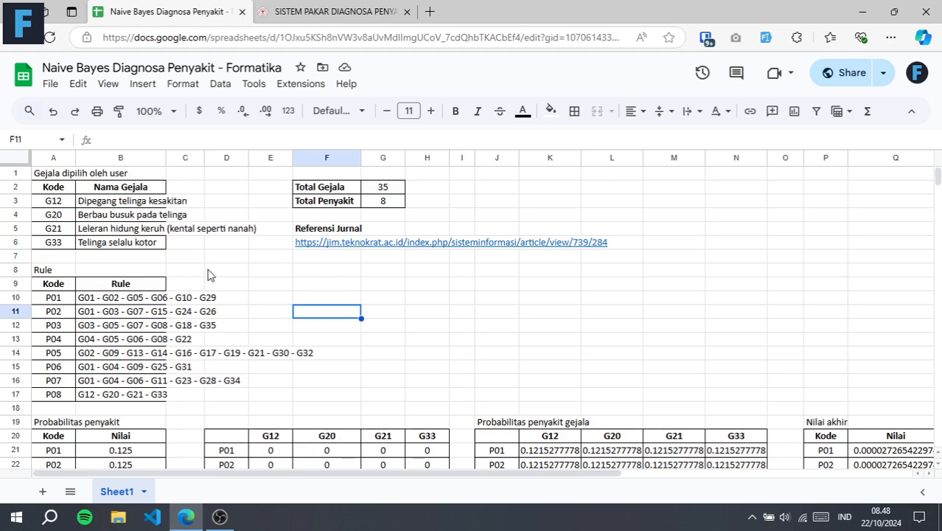
Inspect the Probabilitas penyakit values for P01 to P08 and trace the B21 formula's reference to Total Penyakit
{"action": "scroll", "coordinate": [206, 275], "scroll_direction": "down", "scroll_amount": 5}
{"action": "left_click", "coordinate": [59, 245]}
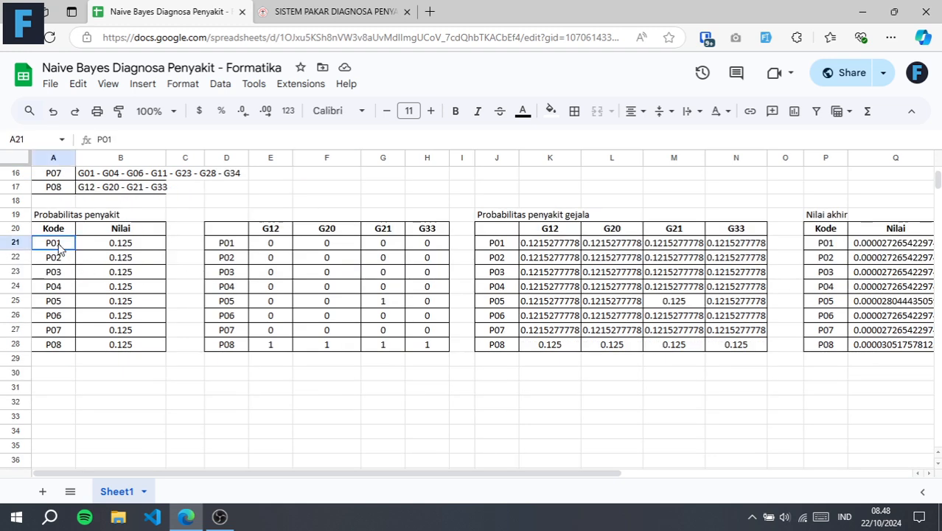
{"action": "left_click", "coordinate": [56, 347]}
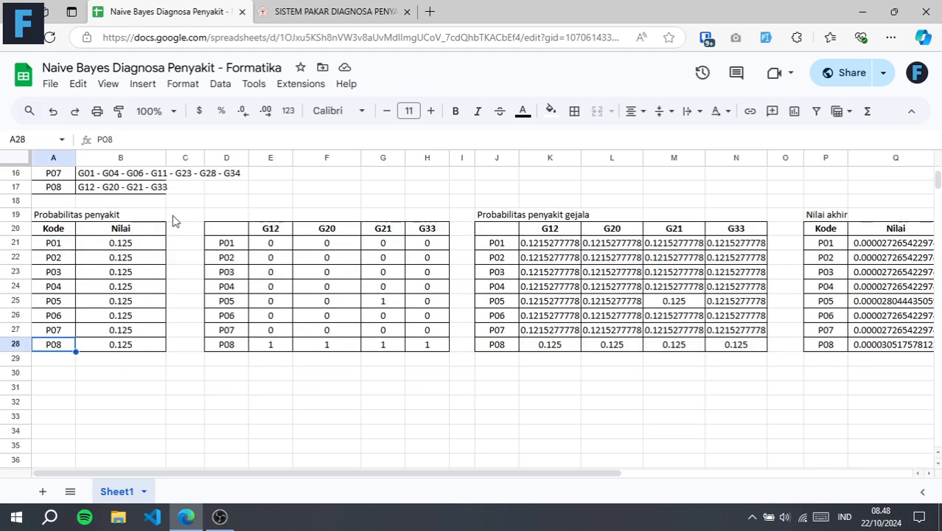
{"action": "left_click", "coordinate": [144, 249]}
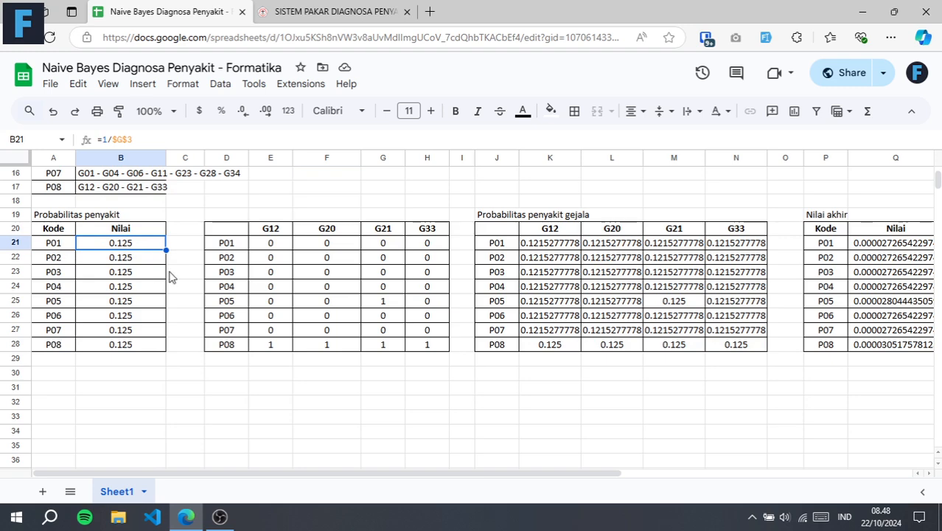
{"action": "double_click", "coordinate": [101, 244]}
{"action": "scroll", "coordinate": [177, 263], "scroll_direction": "up", "scroll_amount": 2}
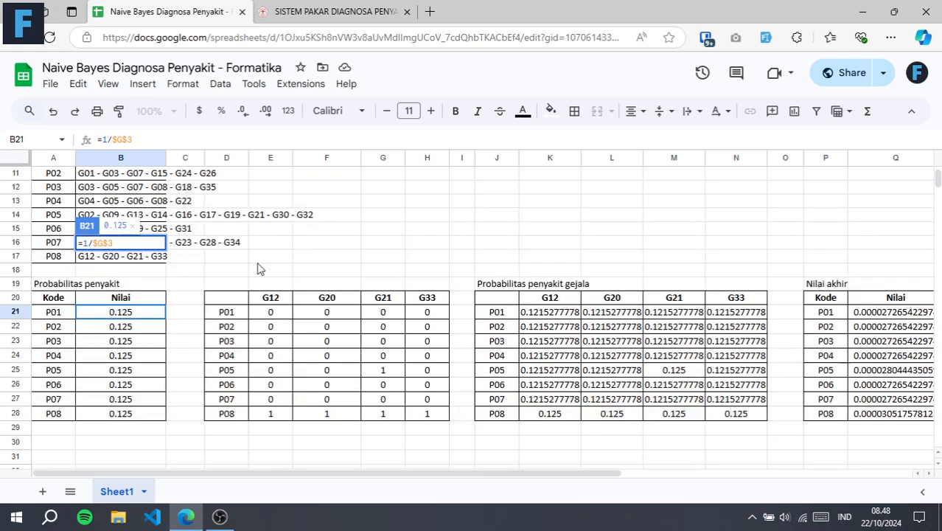
{"action": "scroll", "coordinate": [215, 241], "scroll_direction": "up", "scroll_amount": 4}
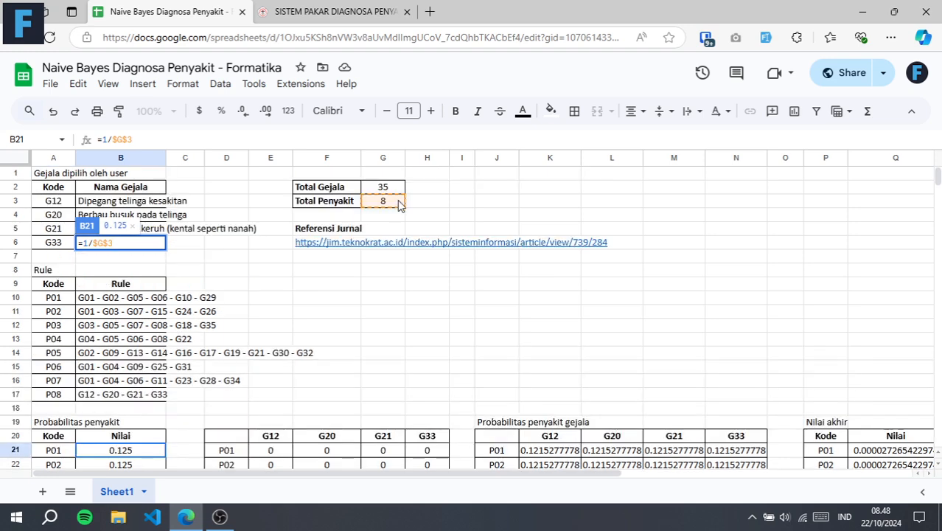
{"action": "key", "text": "Escape"}
{"action": "scroll", "coordinate": [185, 321], "scroll_direction": "down", "scroll_amount": 6}
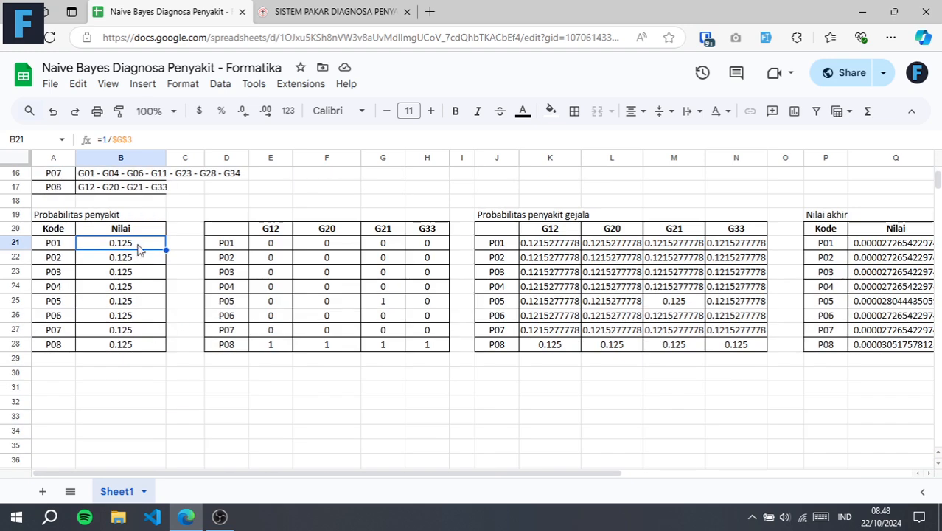
{"action": "left_click", "coordinate": [133, 347]}
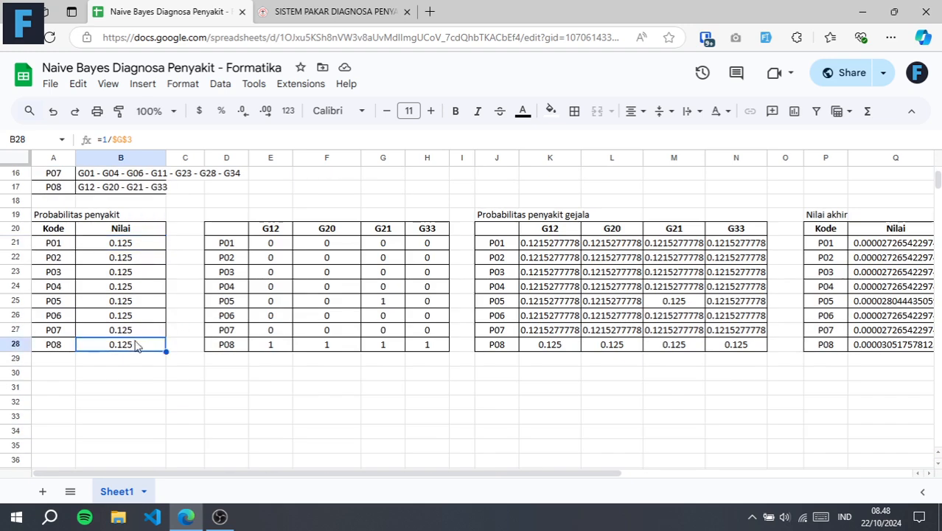
{"action": "left_click", "coordinate": [141, 243]}
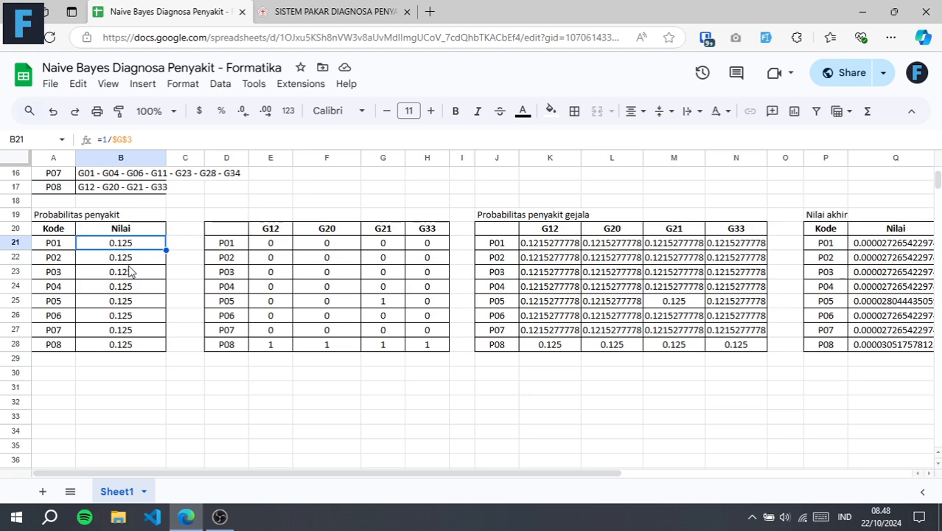
Review the selected symptoms and Rule table, then inspect the symptom matrix's disease rows from P01 to P08
{"action": "scroll", "coordinate": [174, 271], "scroll_direction": "up", "scroll_amount": 2}
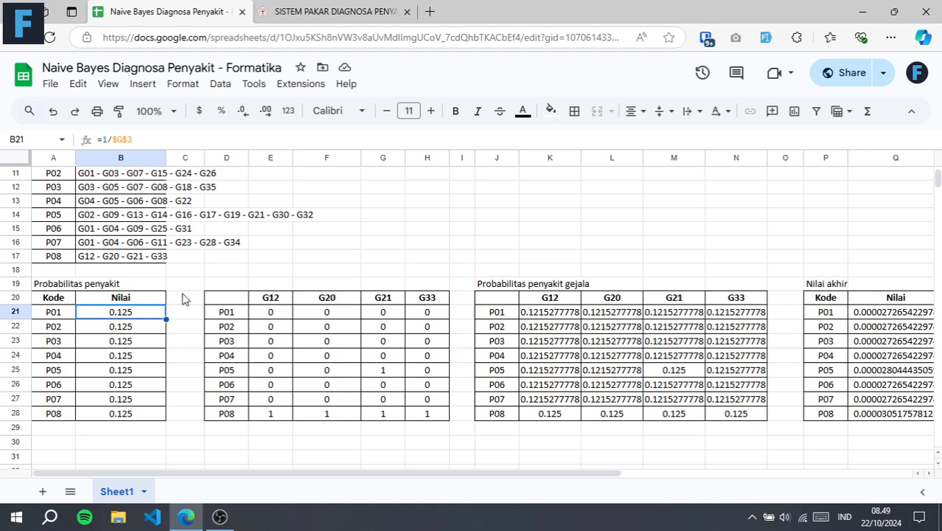
{"action": "scroll", "coordinate": [181, 296], "scroll_direction": "up", "scroll_amount": 1}
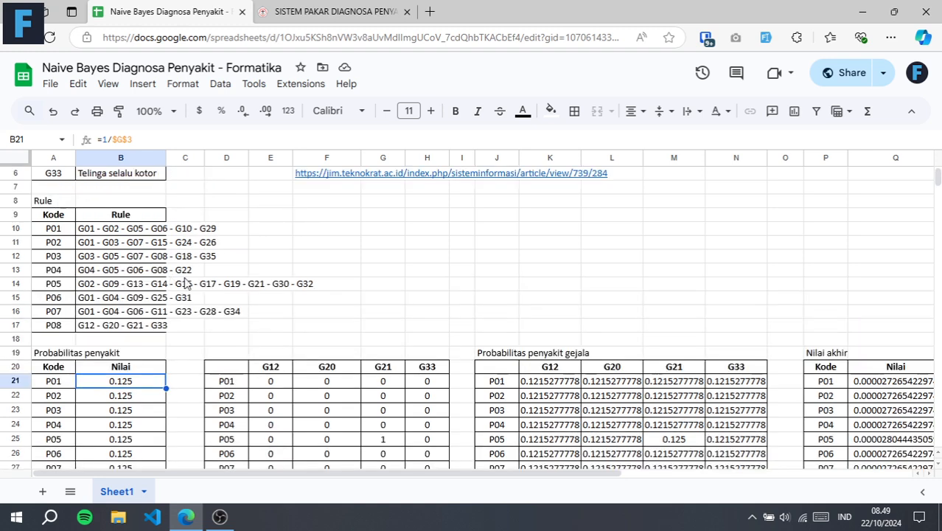
{"action": "scroll", "coordinate": [162, 271], "scroll_direction": "up", "scroll_amount": 1}
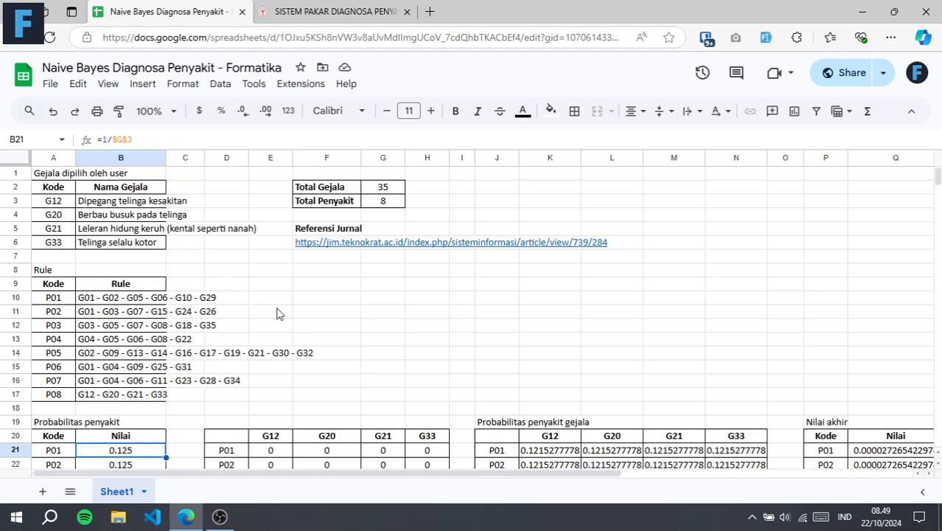
{"action": "scroll", "coordinate": [276, 311], "scroll_direction": "down", "scroll_amount": 2}
{"action": "left_click", "coordinate": [235, 315]}
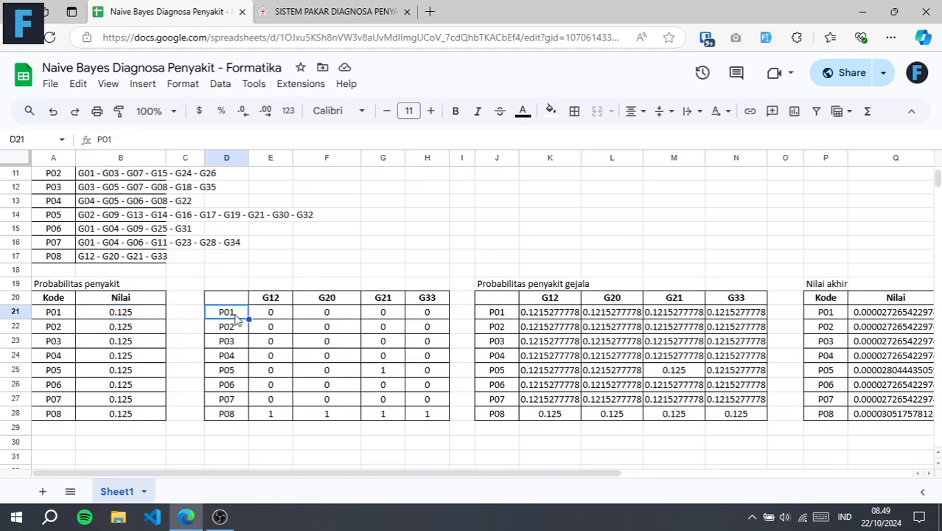
{"action": "left_click", "coordinate": [232, 416]}
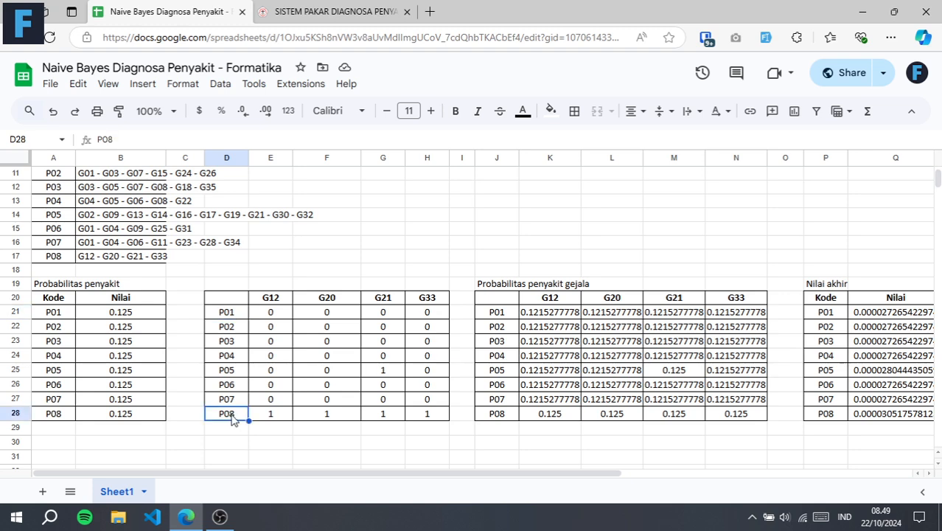
Compare the symptom matrix's column headings G12, G20, G21 and G33 with the user-selected symptom codes in A3:A6
{"action": "left_click", "coordinate": [279, 299]}
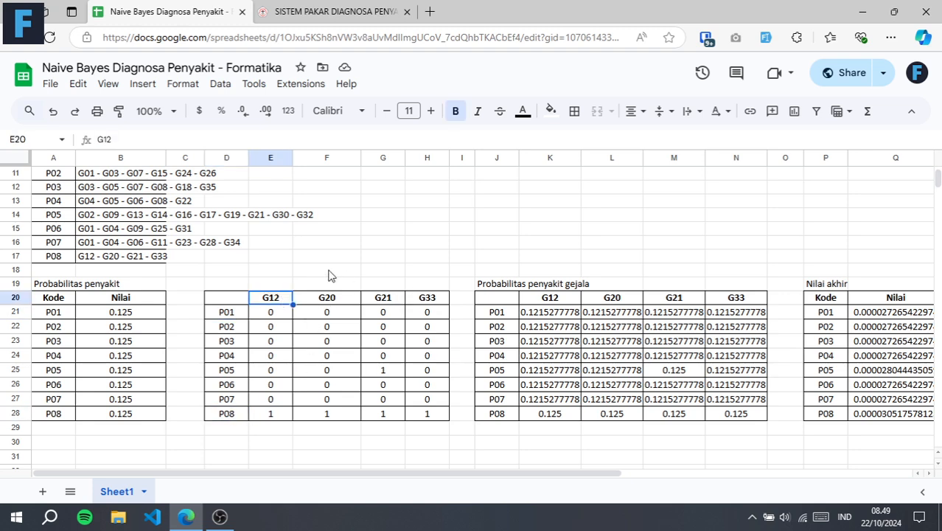
{"action": "scroll", "coordinate": [330, 275], "scroll_direction": "up", "scroll_amount": 3}
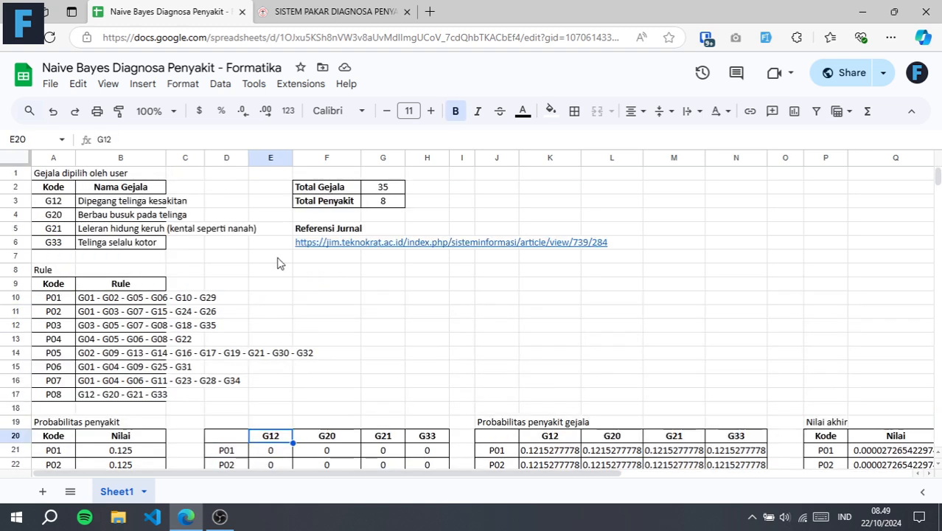
{"action": "left_click", "coordinate": [62, 202]}
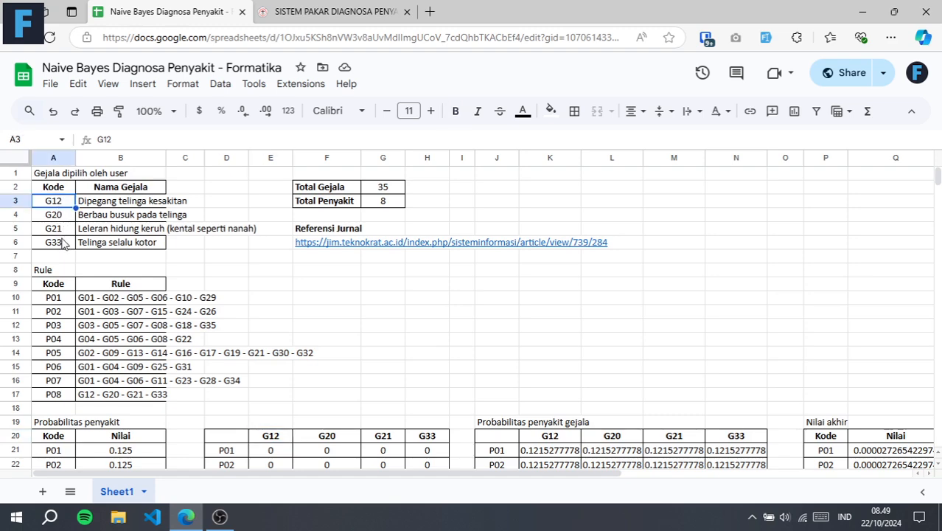
{"action": "scroll", "coordinate": [254, 299], "scroll_direction": "down", "scroll_amount": 3}
{"action": "left_click", "coordinate": [274, 304]}
{"action": "left_click", "coordinate": [322, 301]}
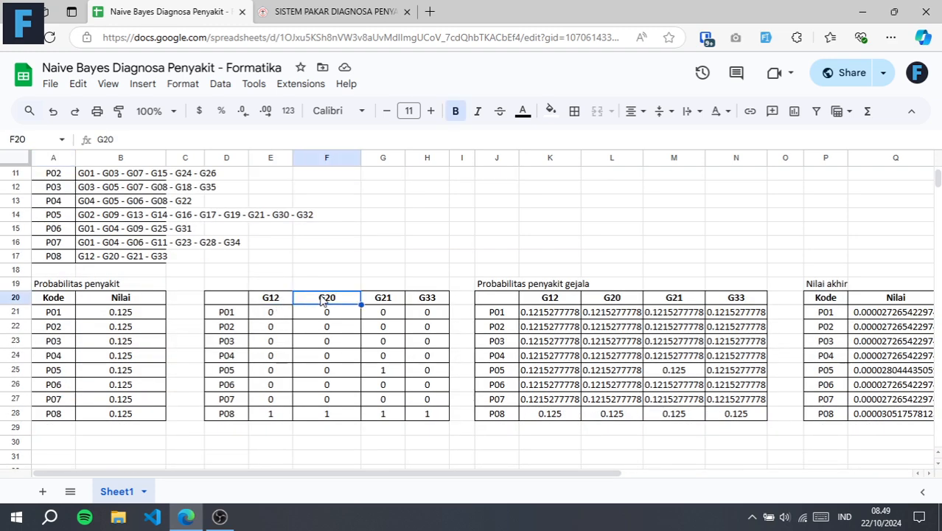
{"action": "left_click", "coordinate": [384, 298]}
{"action": "left_click", "coordinate": [435, 296]}
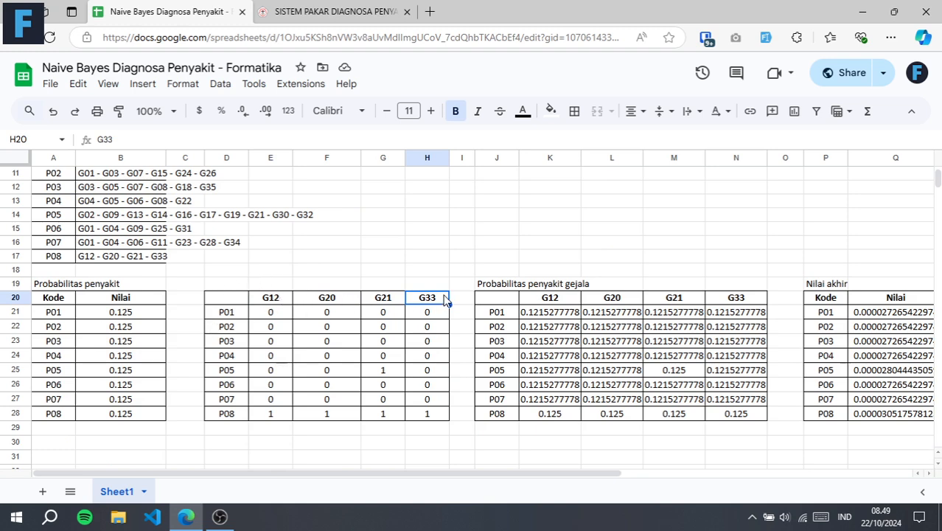
Check the P01 value under G12 in the symptom matrix against the Rule table, then inspect P05's G21 value
{"action": "left_click", "coordinate": [226, 316]}
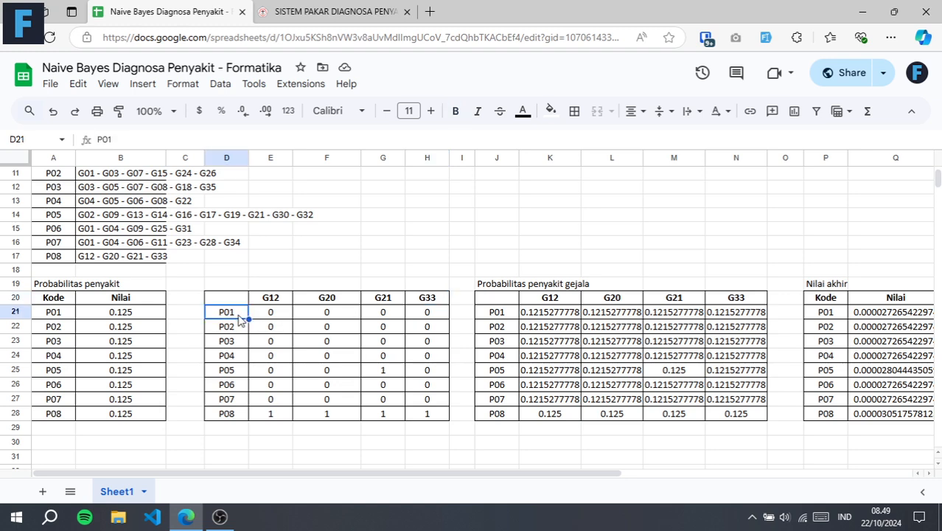
{"action": "left_click", "coordinate": [256, 321]}
{"action": "scroll", "coordinate": [276, 309], "scroll_direction": "up", "scroll_amount": 1}
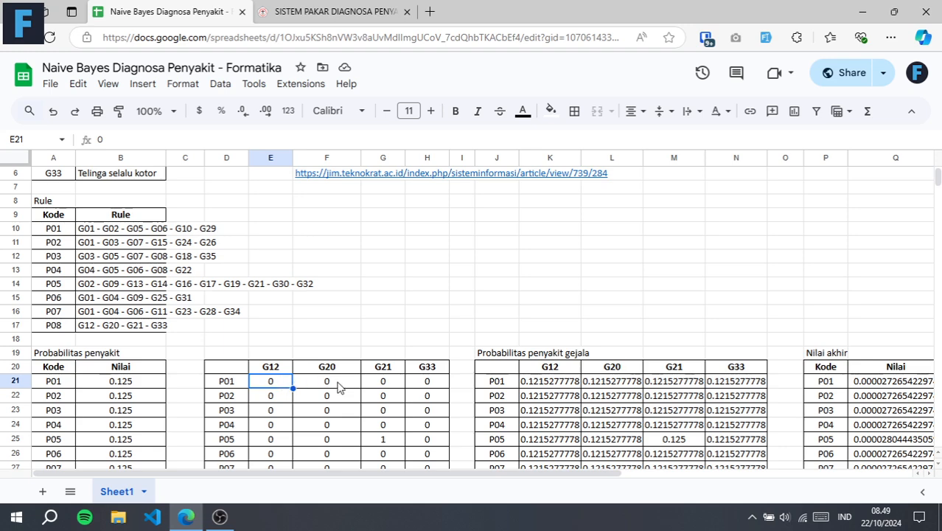
{"action": "scroll", "coordinate": [328, 383], "scroll_direction": "down", "scroll_amount": 1}
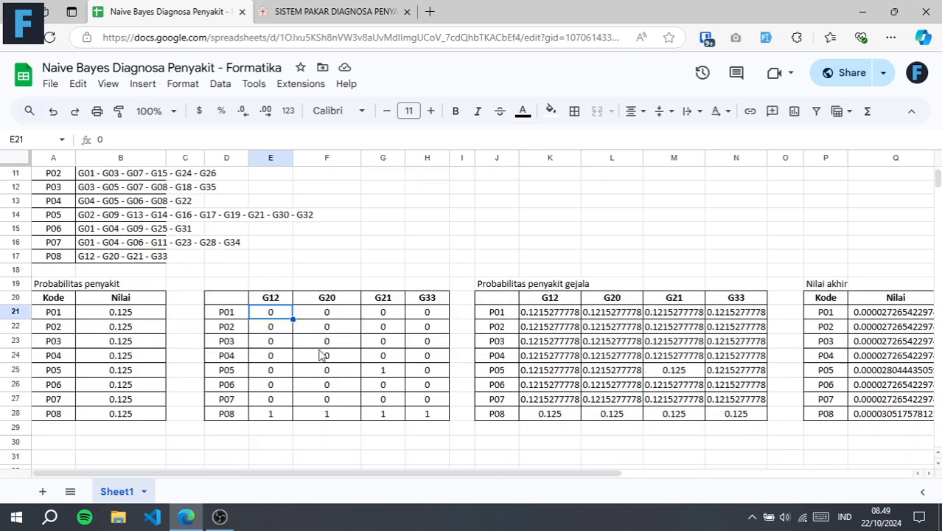
{"action": "left_click", "coordinate": [384, 371]}
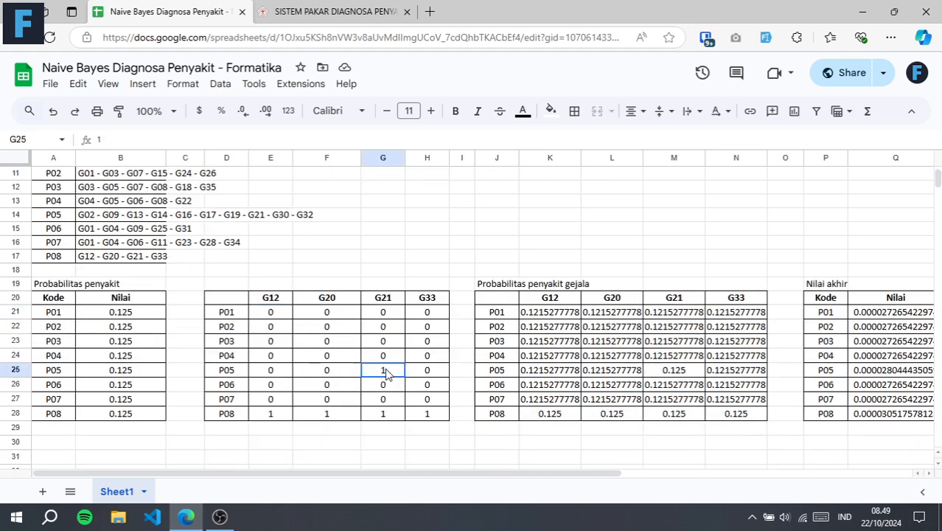
Check P01's matrix values under G20, G21 and G33 against the symptom codes in the P01 rule
{"action": "left_click", "coordinate": [273, 299]}
{"action": "left_click", "coordinate": [335, 303]}
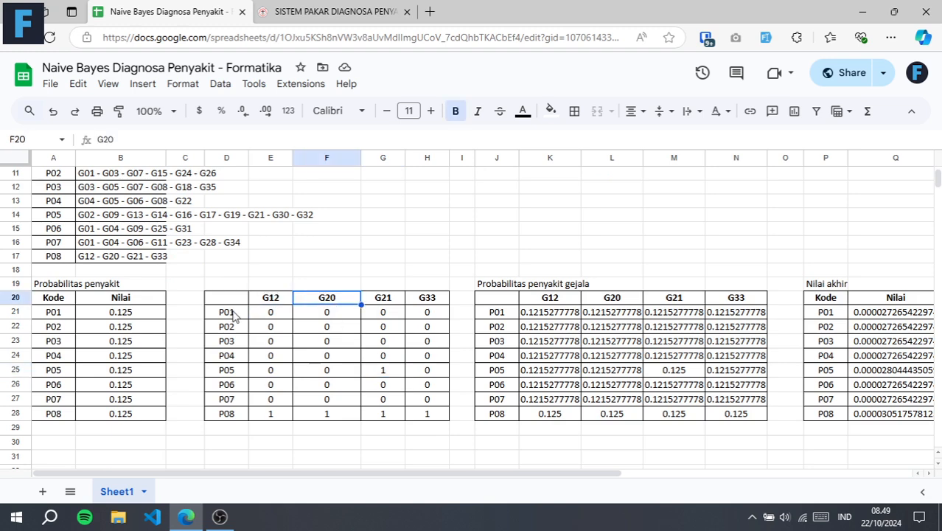
{"action": "left_click", "coordinate": [332, 315]}
{"action": "scroll", "coordinate": [184, 215], "scroll_direction": "up", "scroll_amount": 1}
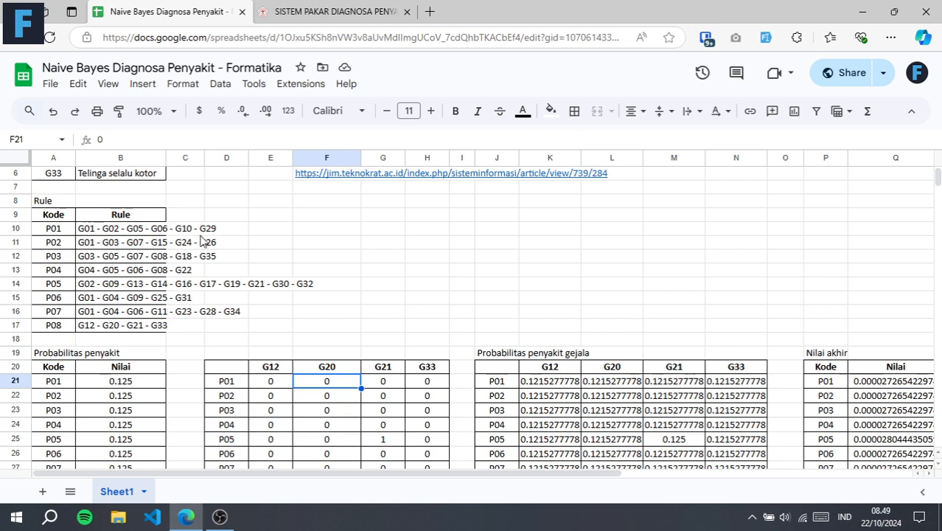
{"action": "left_click", "coordinate": [382, 388]}
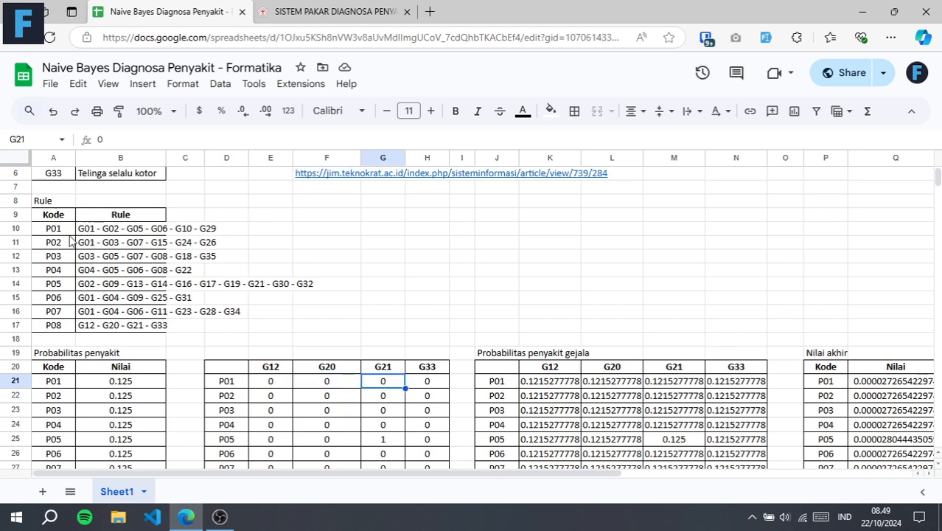
{"action": "left_click", "coordinate": [431, 385]}
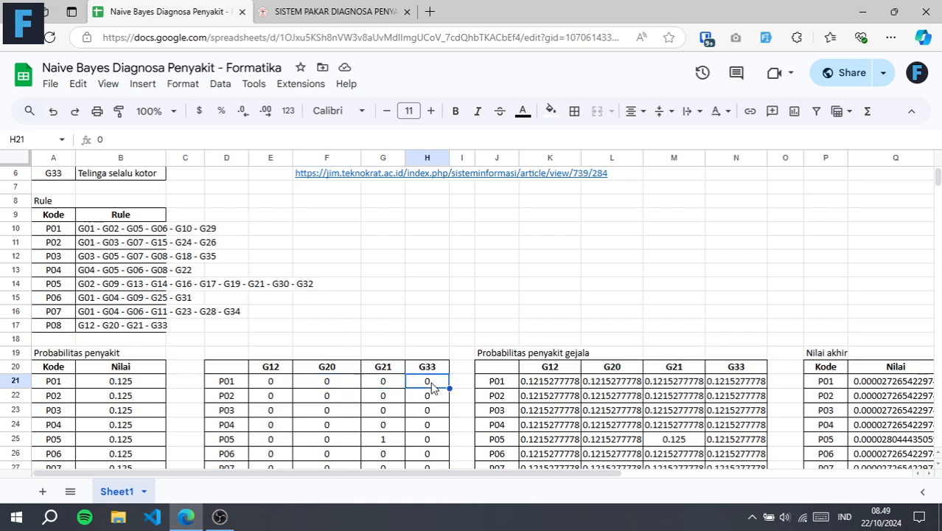
{"action": "left_click", "coordinate": [54, 230]}
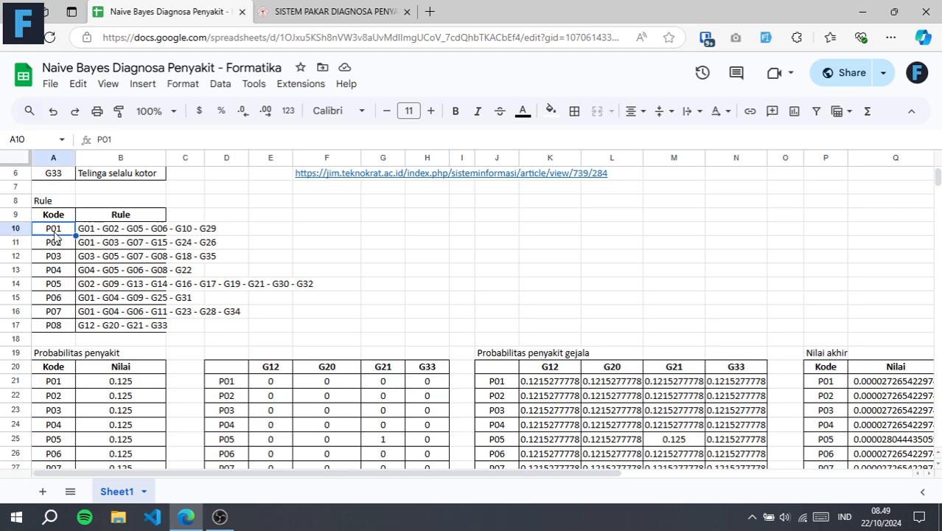
{"action": "scroll", "coordinate": [316, 304], "scroll_direction": "down", "scroll_amount": 1}
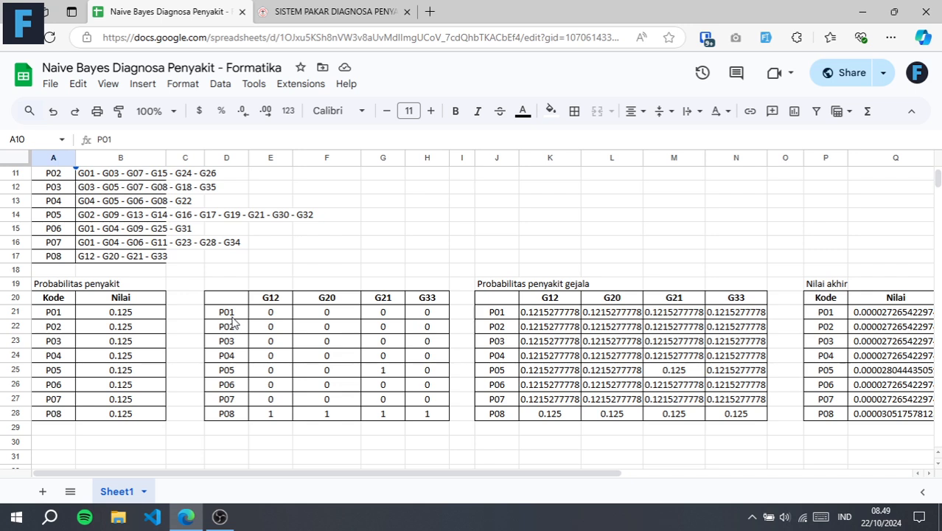
Review the symptom matrix values for P01, P02 and P03 row by row
{"action": "left_click_drag", "start_coordinate": [263, 318], "coordinate": [428, 314]}
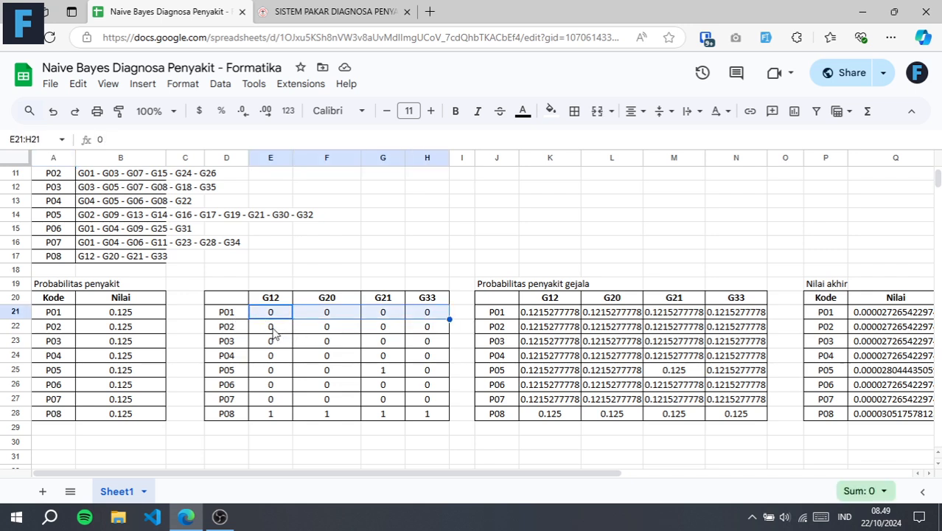
{"action": "left_click_drag", "start_coordinate": [273, 329], "coordinate": [418, 329]}
{"action": "left_click_drag", "start_coordinate": [269, 343], "coordinate": [401, 341]}
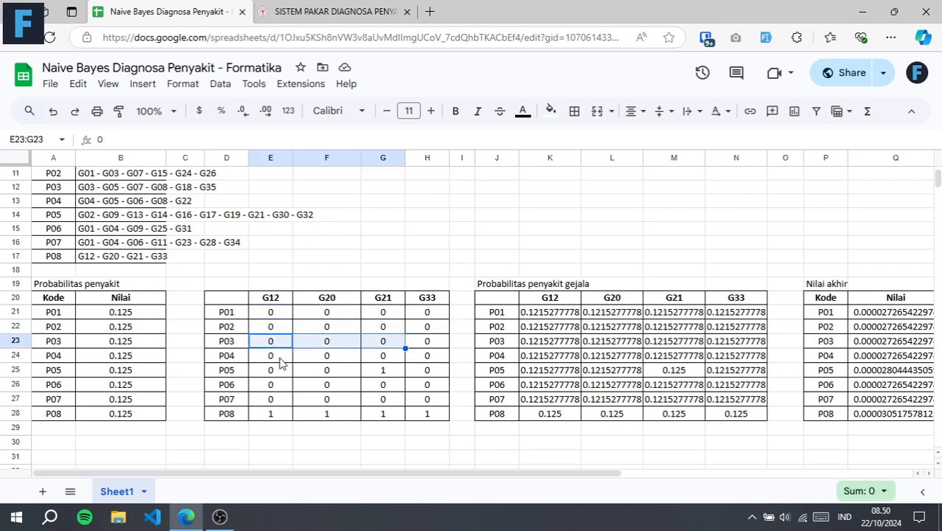
Trace the P05 value under G21 in the symptom matrix back to G21 in the P05 rule
{"action": "left_click", "coordinate": [391, 372]}
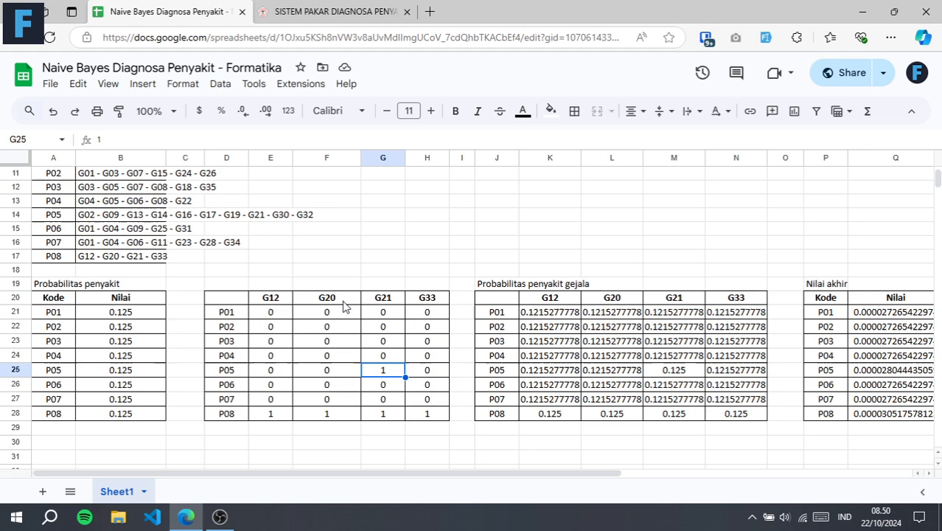
{"action": "scroll", "coordinate": [384, 302], "scroll_direction": "up", "scroll_amount": 2}
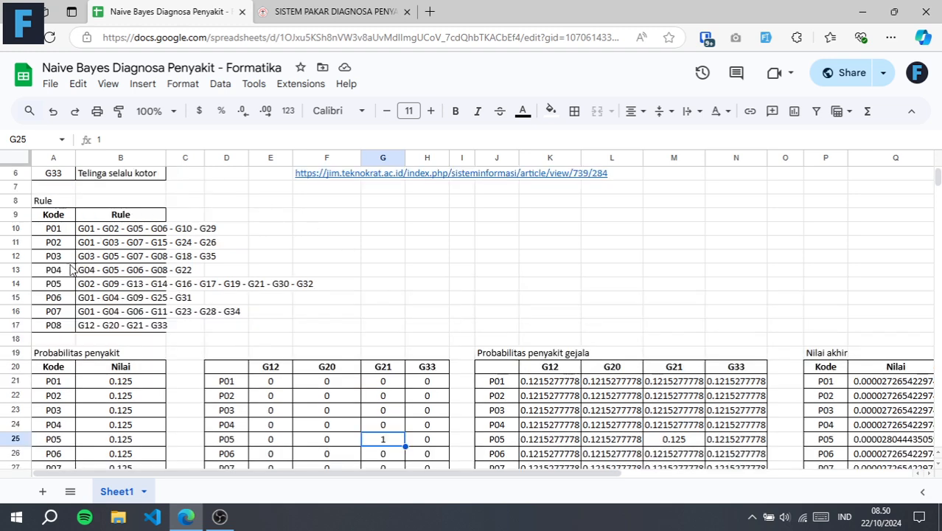
{"action": "left_click", "coordinate": [65, 287]}
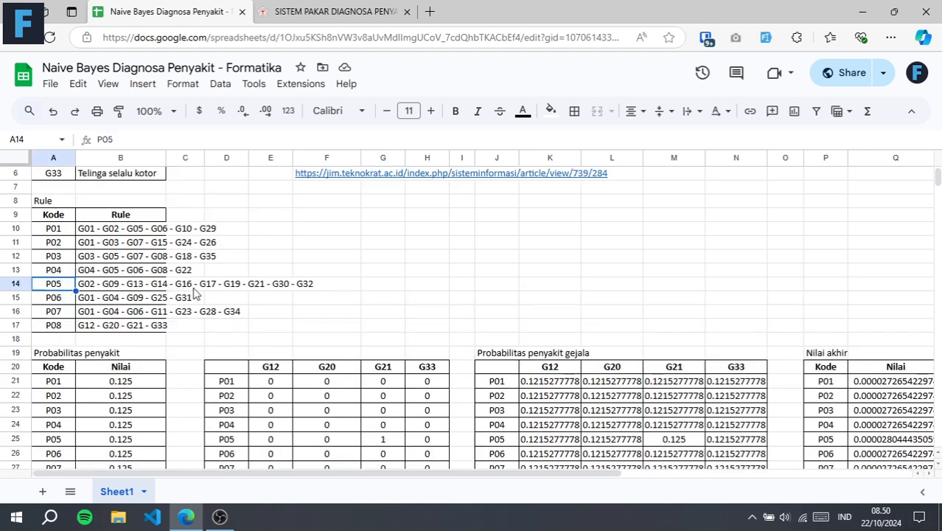
{"action": "left_click", "coordinate": [263, 289]}
{"action": "scroll", "coordinate": [353, 286], "scroll_direction": "down", "scroll_amount": 2}
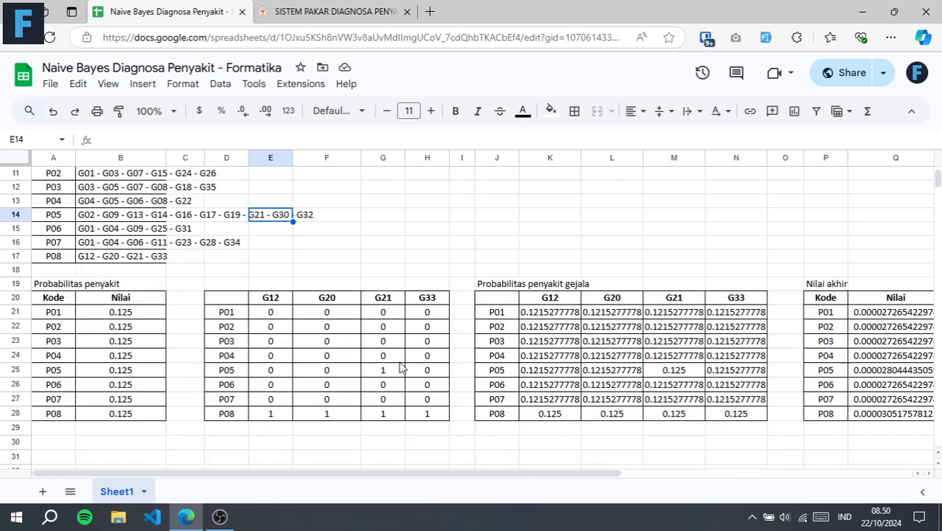
{"action": "left_click", "coordinate": [393, 375]}
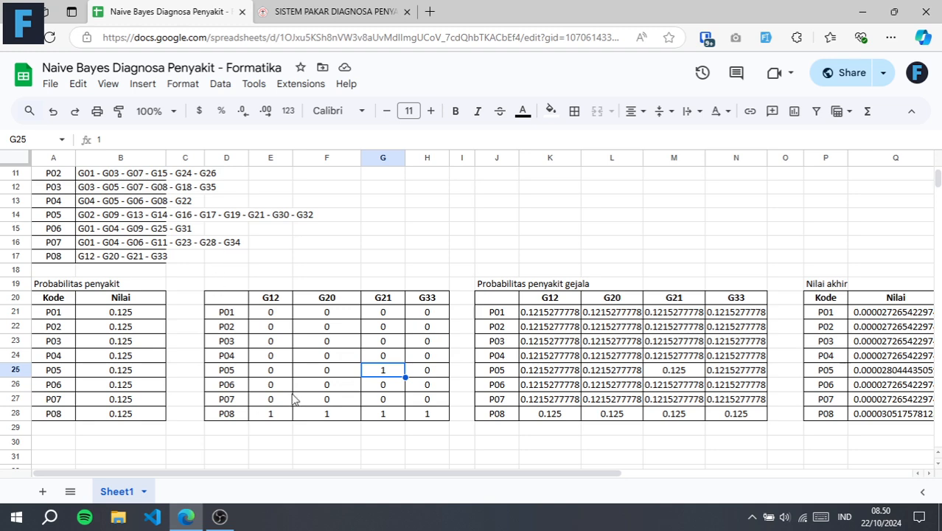
Compare P08's matrix values in E28:H28 with the P08 rule and the symptom headings G12, G20, G21 and G33
{"action": "left_click", "coordinate": [272, 416]}
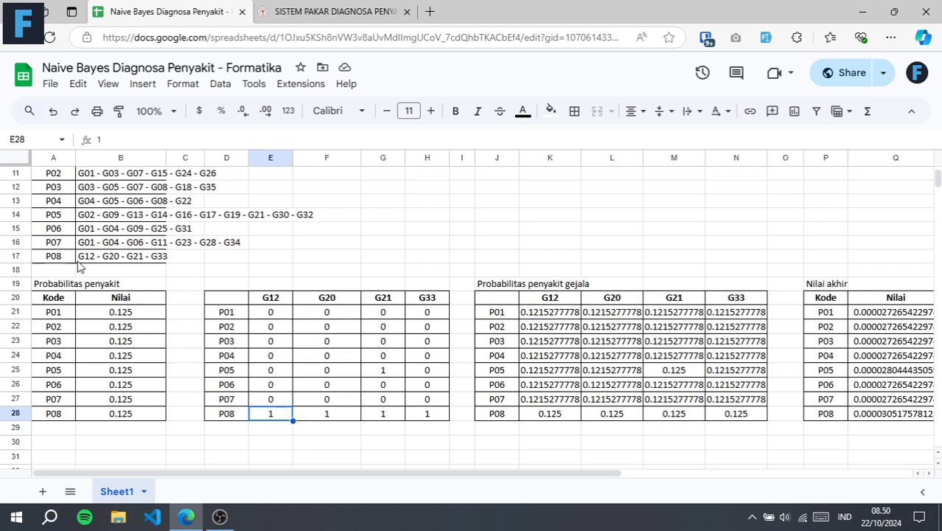
{"action": "left_click", "coordinate": [72, 260]}
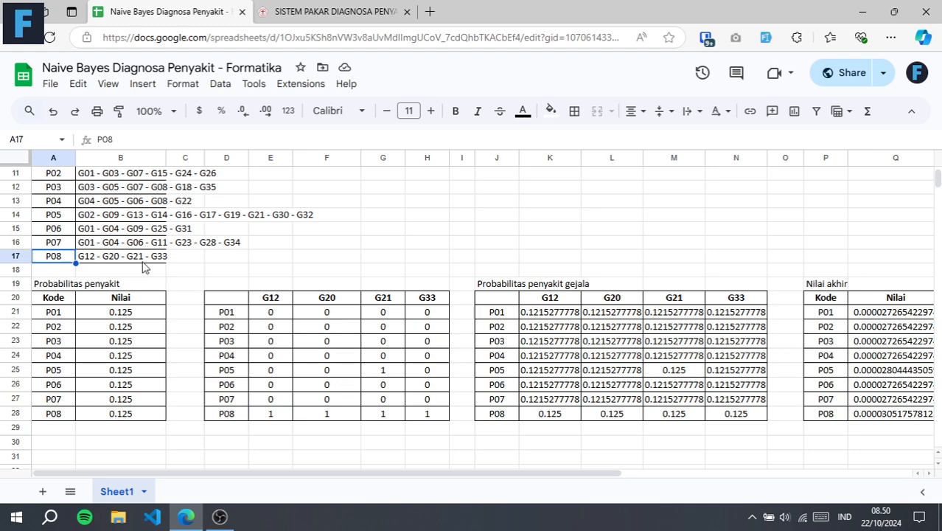
{"action": "left_click_drag", "start_coordinate": [286, 300], "coordinate": [420, 304]}
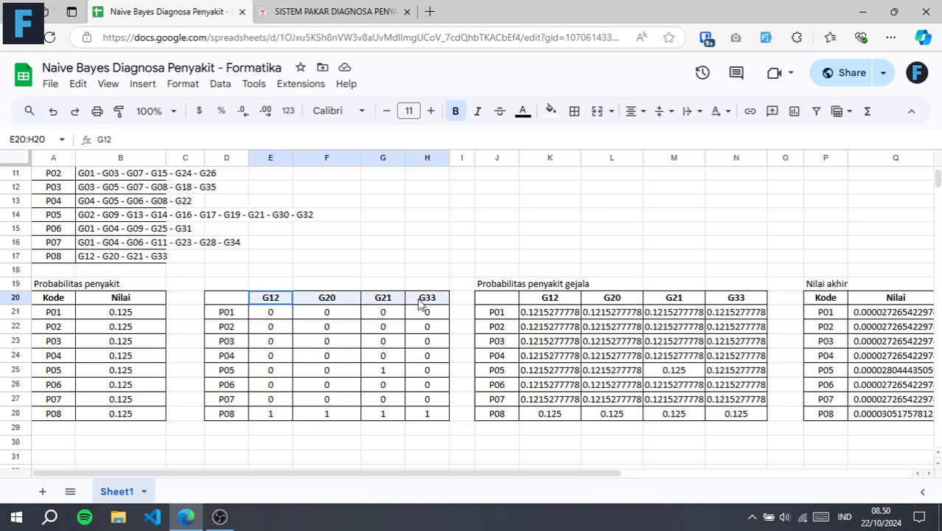
{"action": "left_click_drag", "start_coordinate": [274, 413], "coordinate": [424, 419]}
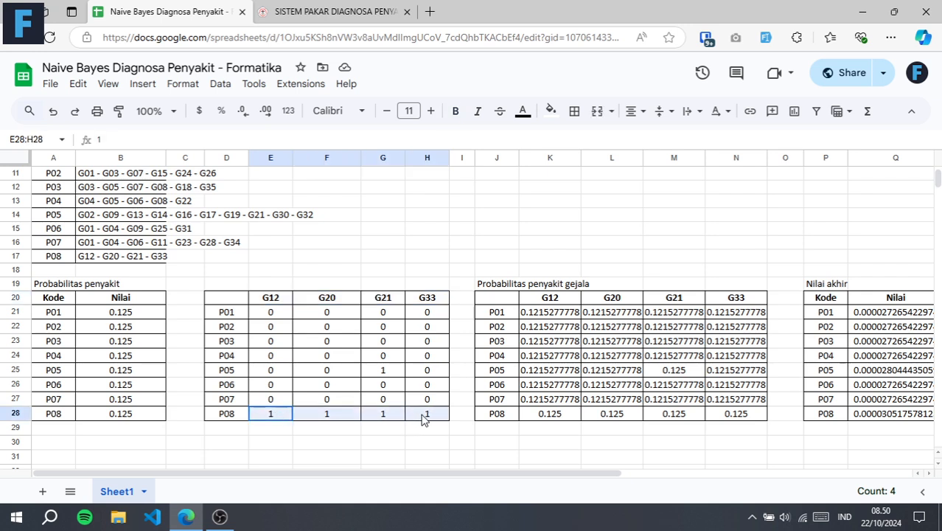
{"action": "left_click", "coordinate": [393, 246]}
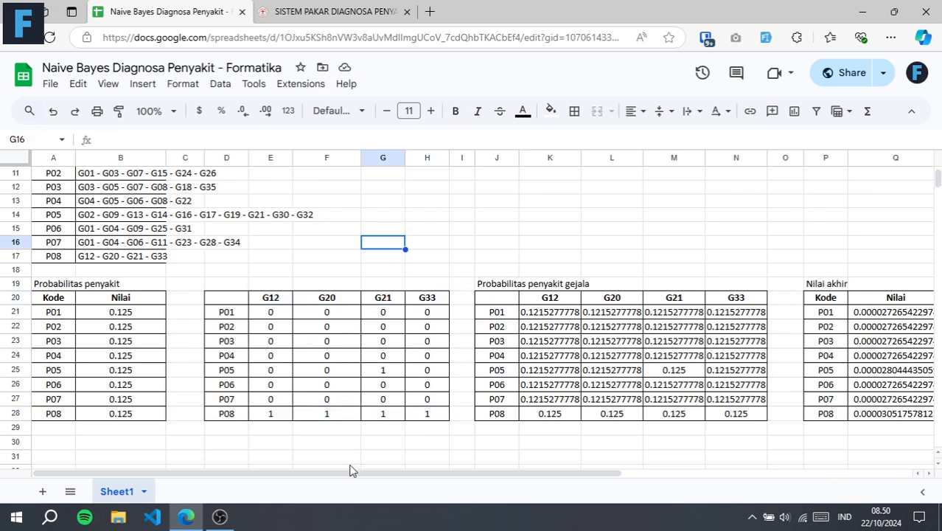
Review the disease codes P01 to P08 and symptom headings G12 to G33 of the Probabilitas penyakit gejala table against the symptom matrix
{"action": "left_click_drag", "start_coordinate": [345, 476], "coordinate": [426, 487]}
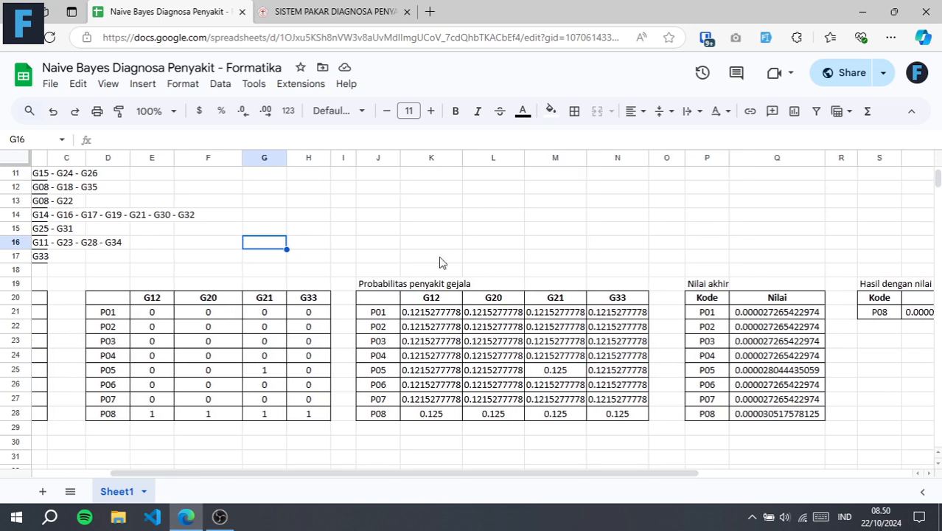
{"action": "left_click", "coordinate": [380, 315]}
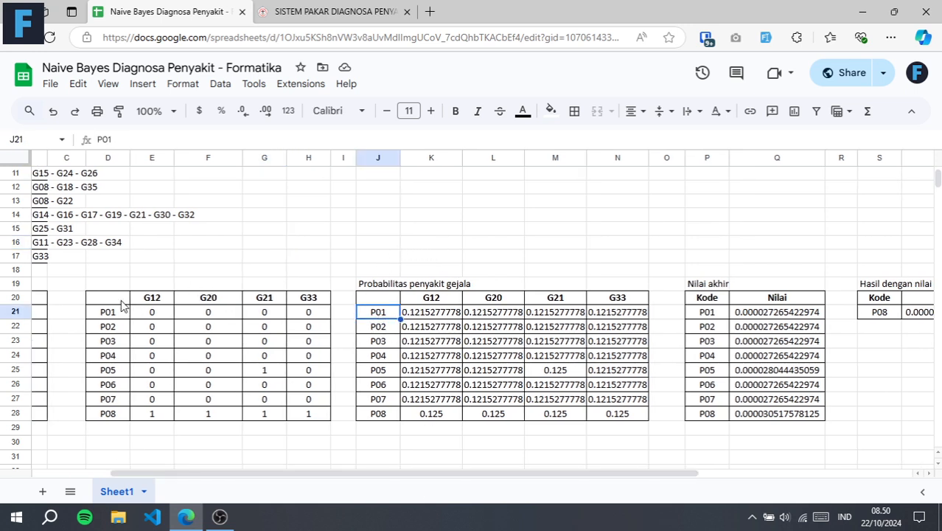
{"action": "left_click_drag", "start_coordinate": [113, 297], "coordinate": [270, 300]}
{"action": "left_click", "coordinate": [384, 314]}
{"action": "left_click", "coordinate": [391, 416]}
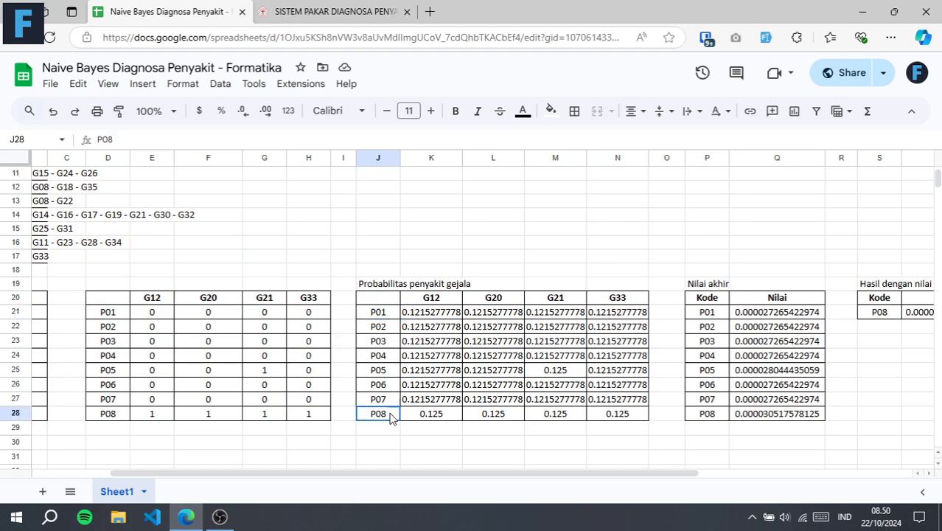
{"action": "left_click", "coordinate": [440, 303]}
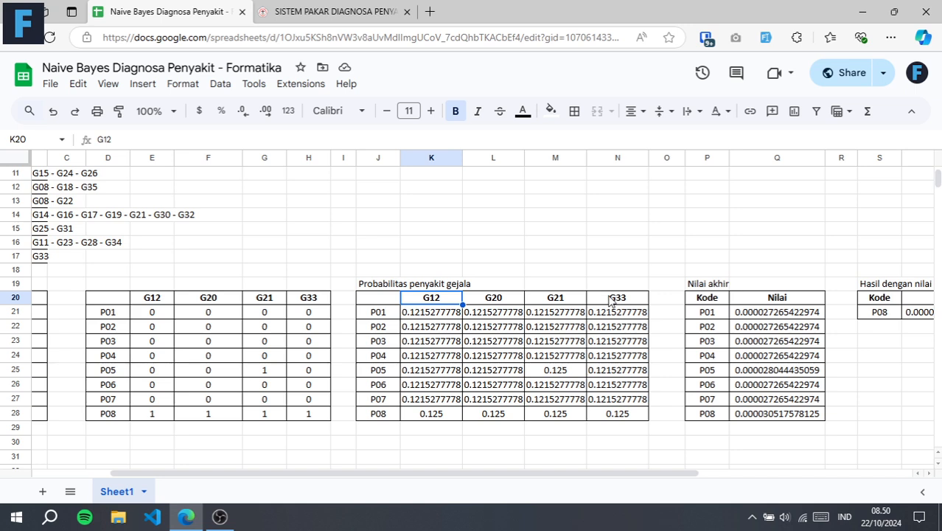
{"action": "left_click", "coordinate": [612, 301]}
Inspect the symptom probability formula in K21 and trace its references to E21, P01's disease probability in B21 and Total Gejala in G2
{"action": "left_click", "coordinate": [434, 316]}
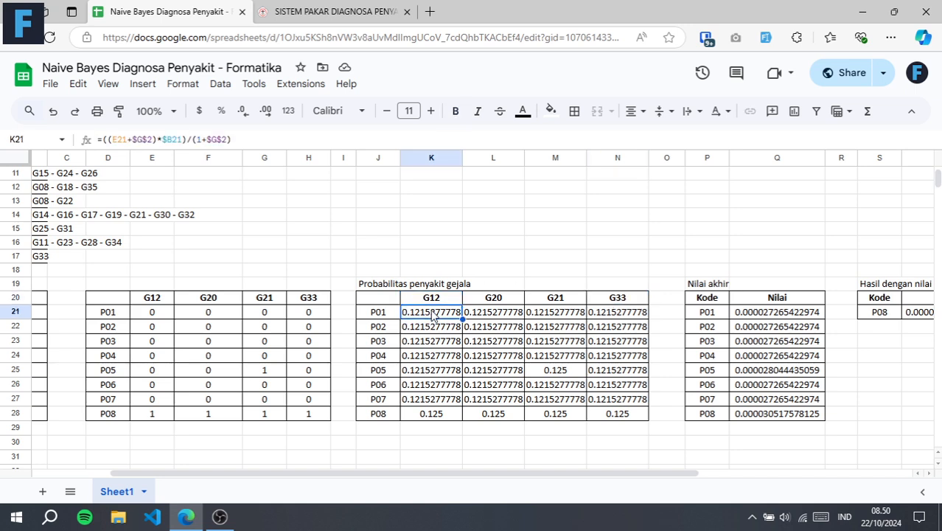
{"action": "double_click", "coordinate": [433, 314]}
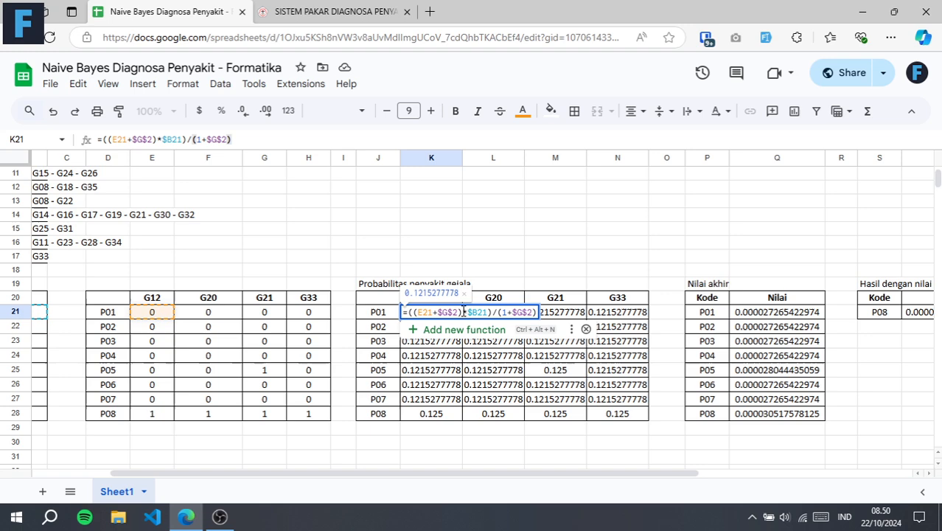
{"action": "scroll", "coordinate": [286, 261], "scroll_direction": "up", "scroll_amount": 3}
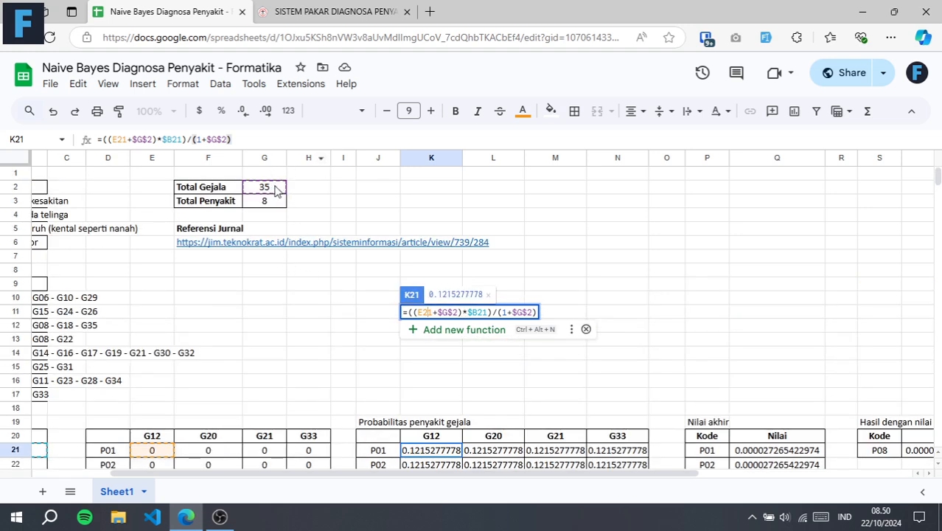
{"action": "scroll", "coordinate": [310, 321], "scroll_direction": "down", "scroll_amount": 2}
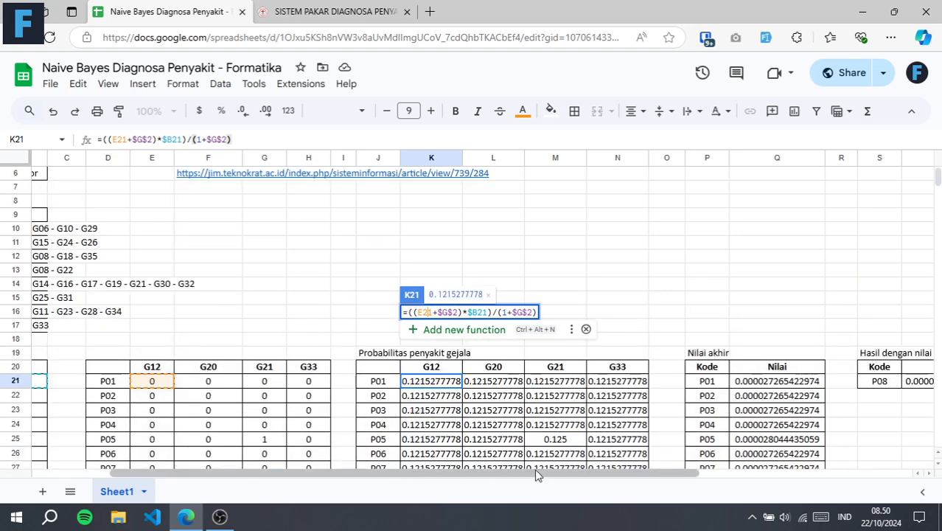
{"action": "scroll", "coordinate": [502, 472], "scroll_direction": "left", "scroll_amount": 3}
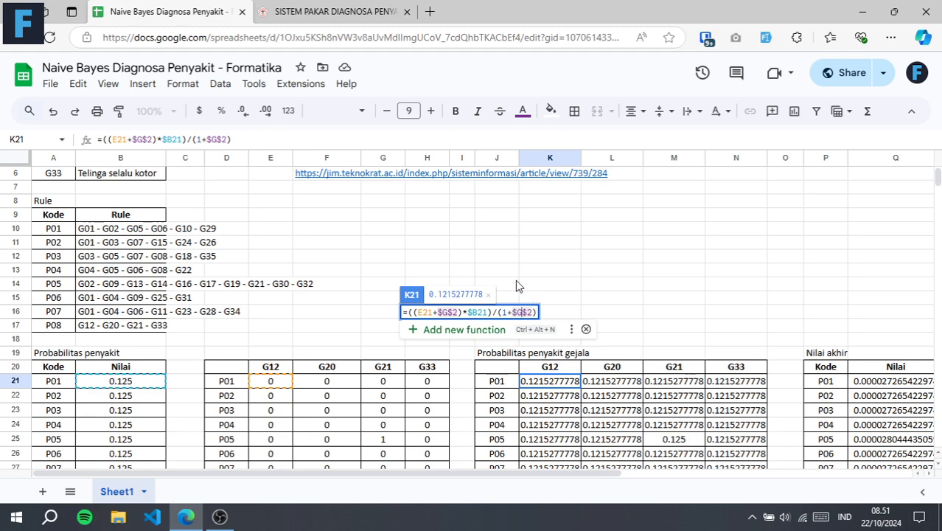
{"action": "scroll", "coordinate": [502, 266], "scroll_direction": "up", "scroll_amount": 2}
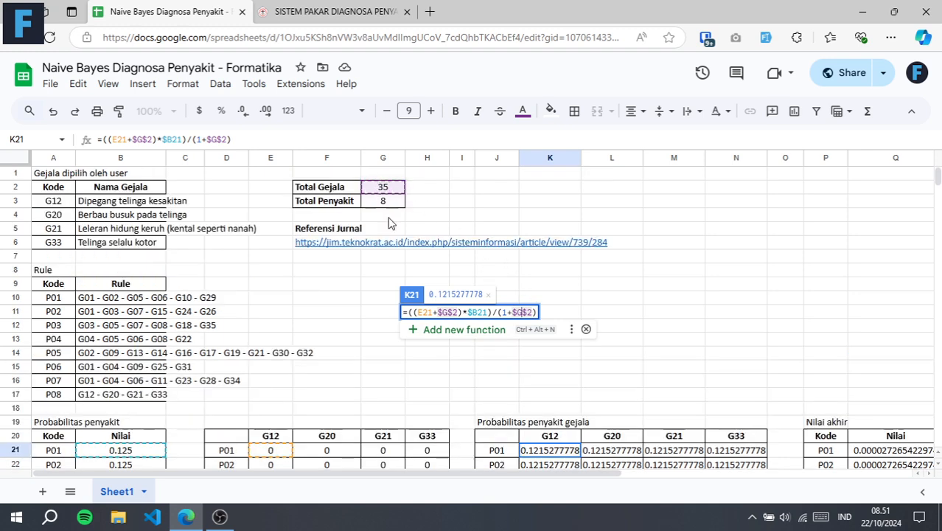
{"action": "scroll", "coordinate": [449, 355], "scroll_direction": "down", "scroll_amount": 2}
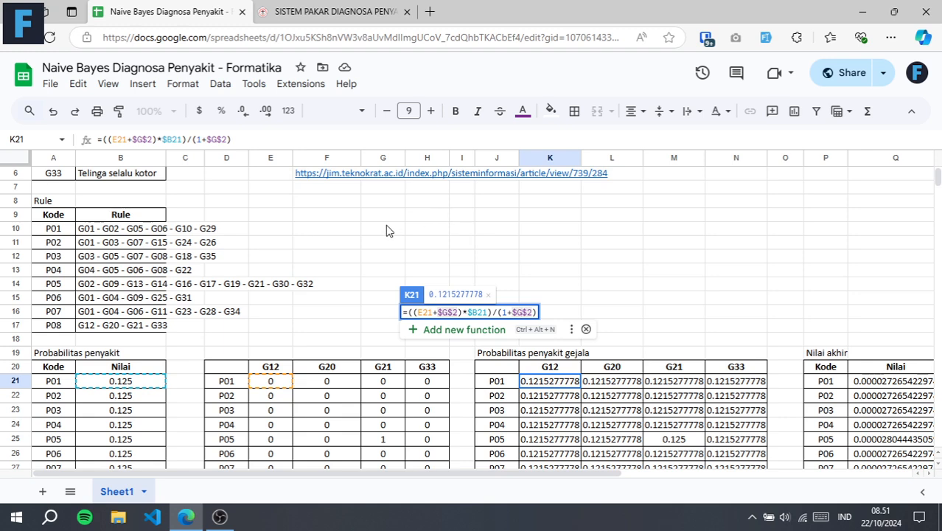
{"action": "scroll", "coordinate": [387, 221], "scroll_direction": "up", "scroll_amount": 2}
{"action": "scroll", "coordinate": [326, 317], "scroll_direction": "down", "scroll_amount": 2}
{"action": "scroll", "coordinate": [338, 319], "scroll_direction": "up", "scroll_amount": 2}
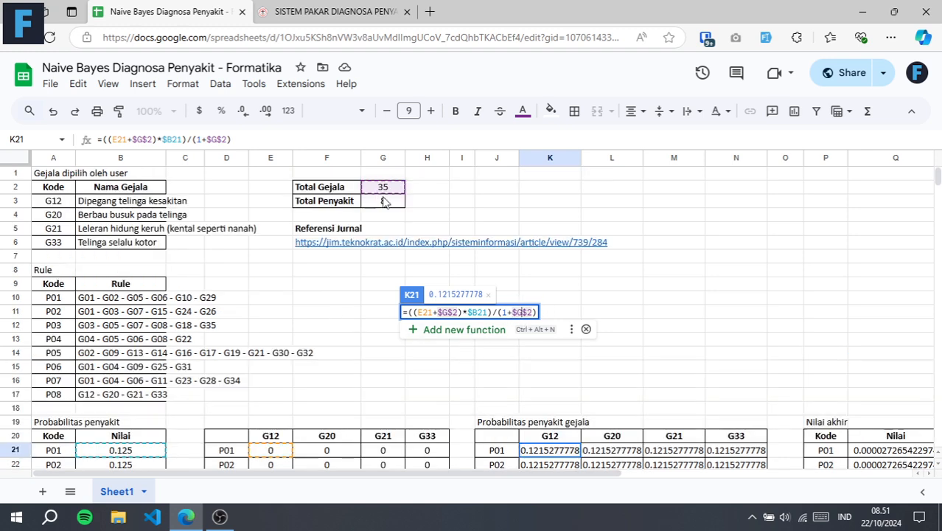
{"action": "scroll", "coordinate": [561, 295], "scroll_direction": "down", "scroll_amount": 2}
{"action": "key", "text": "Escape"}
Compare P01's symptom probabilities in K21:N21 with its matrix values in E21:H21, and review the probabilities down to P04
{"action": "left_click", "coordinate": [613, 383]}
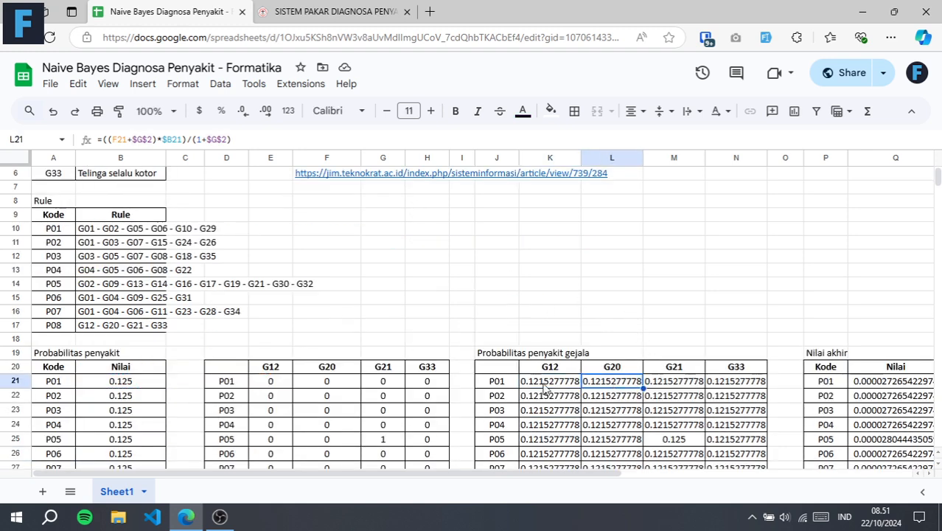
{"action": "left_click", "coordinate": [542, 384]}
{"action": "key", "text": "shift+Right"}
{"action": "key", "text": "shift+Right"}
{"action": "key", "text": "shift+Right"}
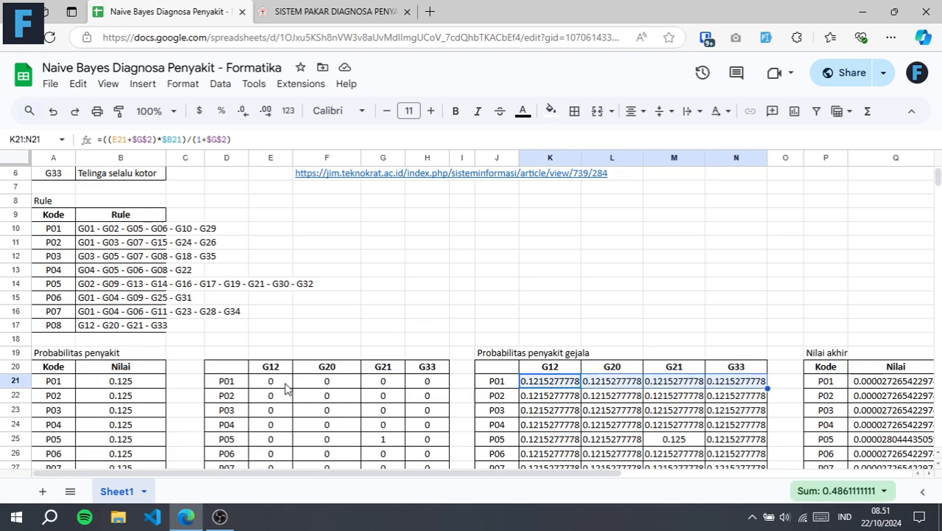
{"action": "left_click_drag", "start_coordinate": [286, 389], "coordinate": [442, 383]}
{"action": "scroll", "coordinate": [557, 315], "scroll_direction": "down", "scroll_amount": 2}
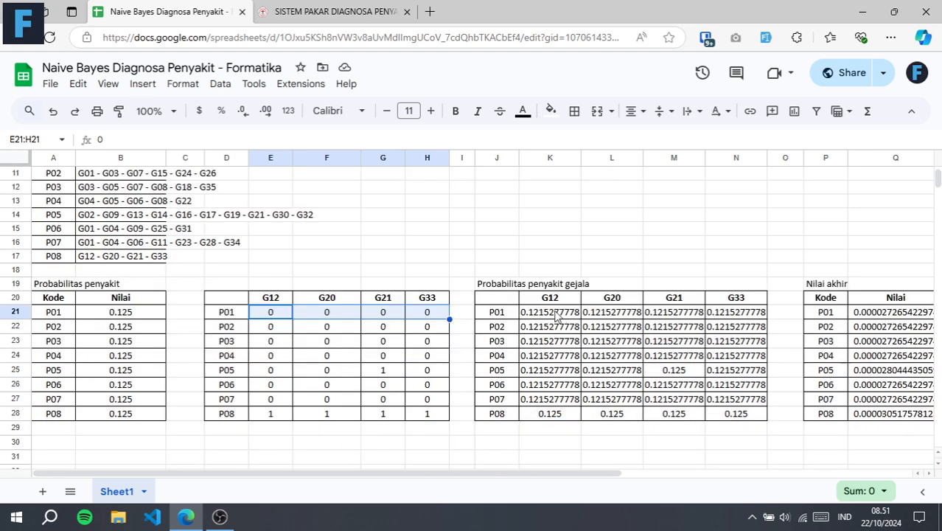
{"action": "left_click_drag", "start_coordinate": [549, 315], "coordinate": [706, 360]}
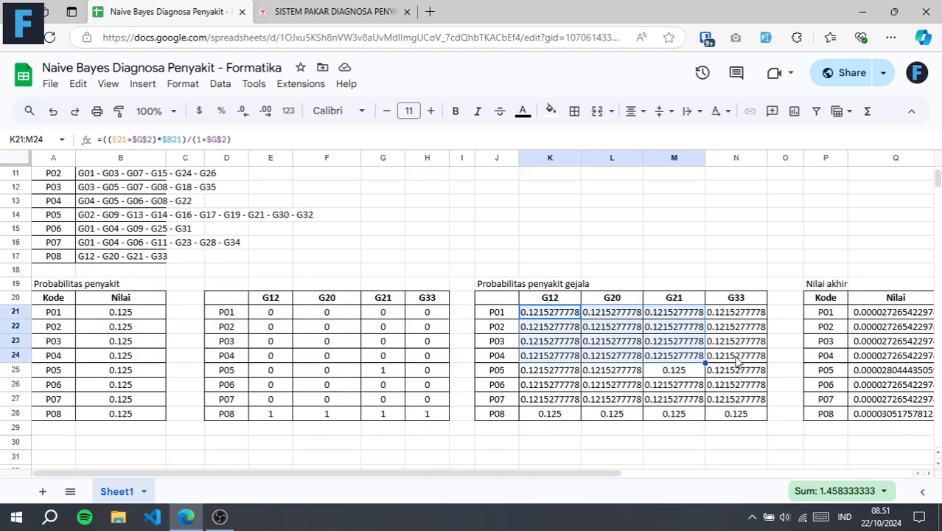
{"action": "left_click", "coordinate": [738, 360]}
Inspect P05's probability formula for G21 in M25 and trace its references to G25, B25 and Total Gejala
{"action": "left_click", "coordinate": [670, 372]}
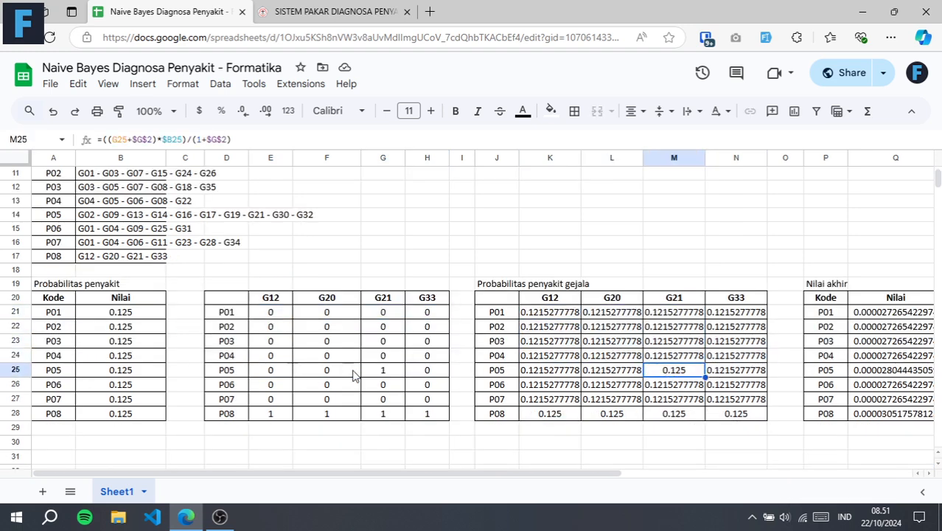
{"action": "key", "text": "F2"}
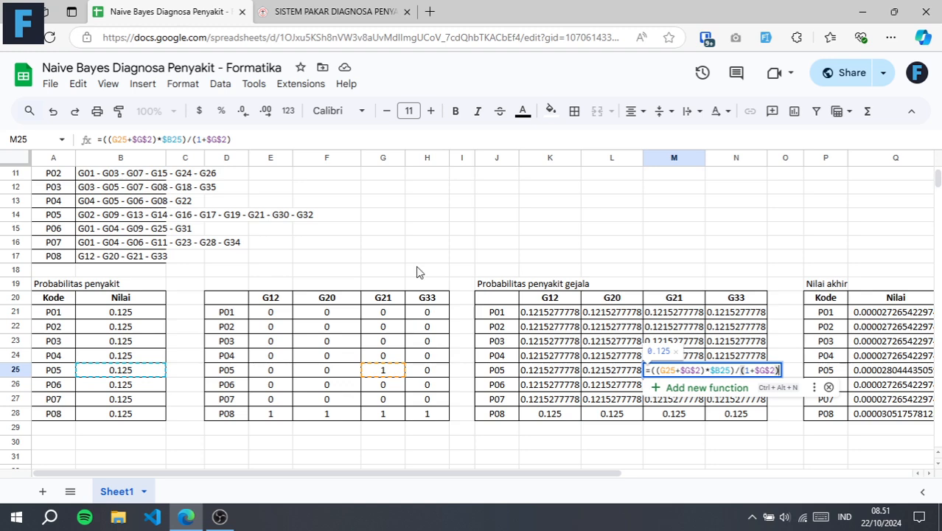
{"action": "scroll", "coordinate": [421, 259], "scroll_direction": "up", "scroll_amount": 3}
{"action": "scroll", "coordinate": [442, 243], "scroll_direction": "down", "scroll_amount": 1}
{"action": "scroll", "coordinate": [474, 278], "scroll_direction": "down", "scroll_amount": 2}
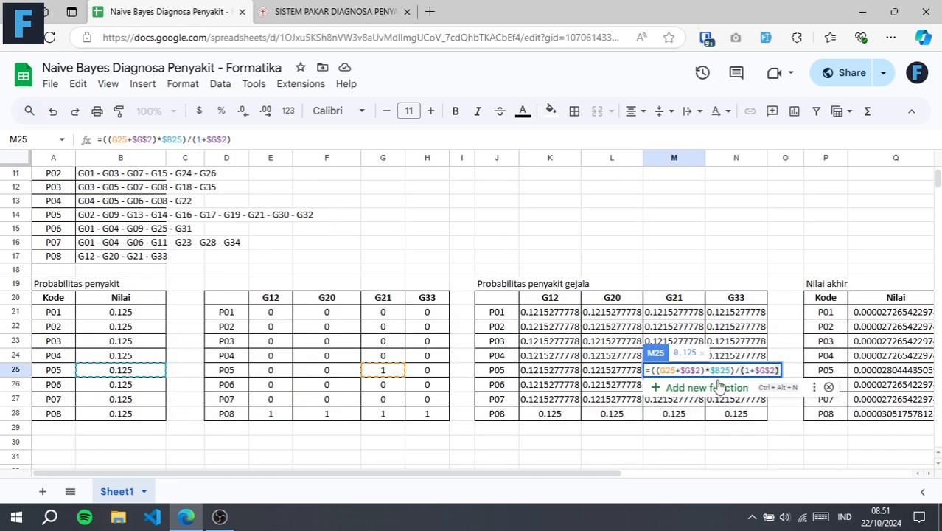
{"action": "left_click", "coordinate": [767, 372]}
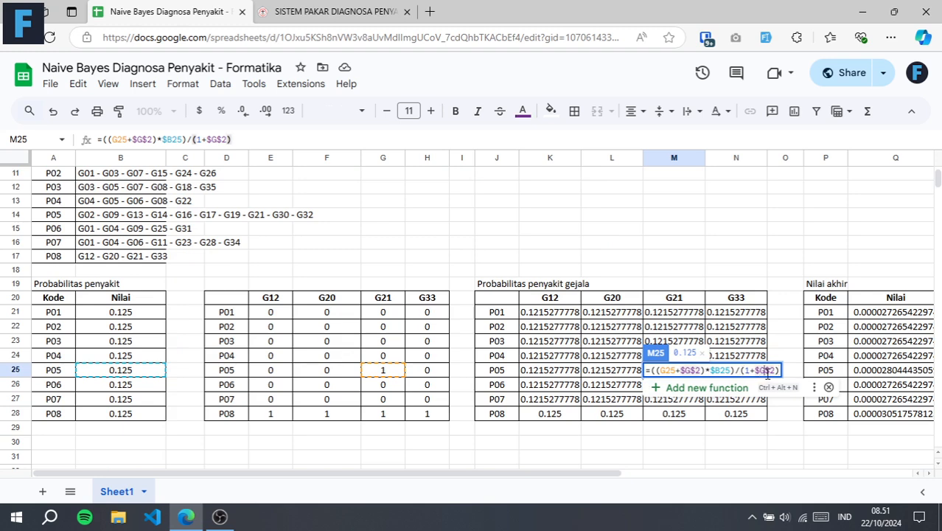
{"action": "key", "text": "Return"}
Compare P08's symptom probabilities with its matrix values in E28:H28, and review the whole probability range K21:N28
{"action": "left_click", "coordinate": [576, 387]}
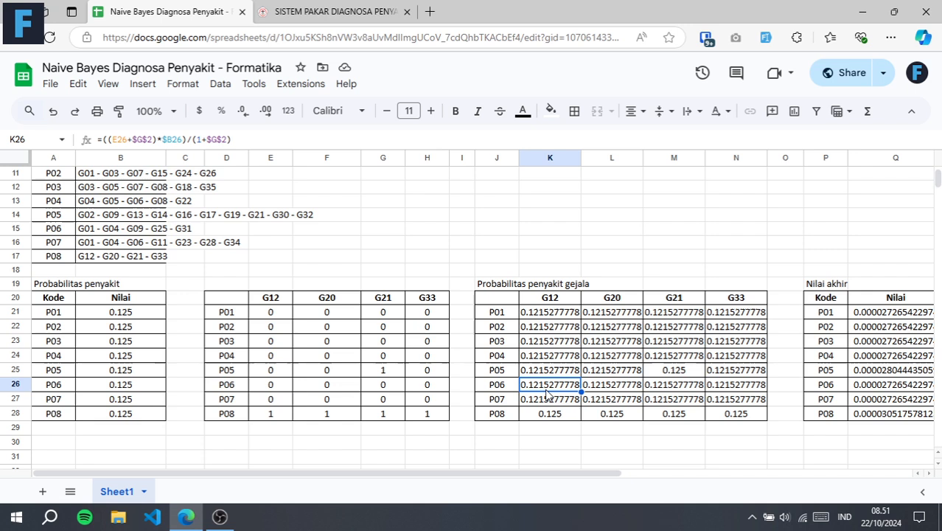
{"action": "left_click", "coordinate": [566, 413]}
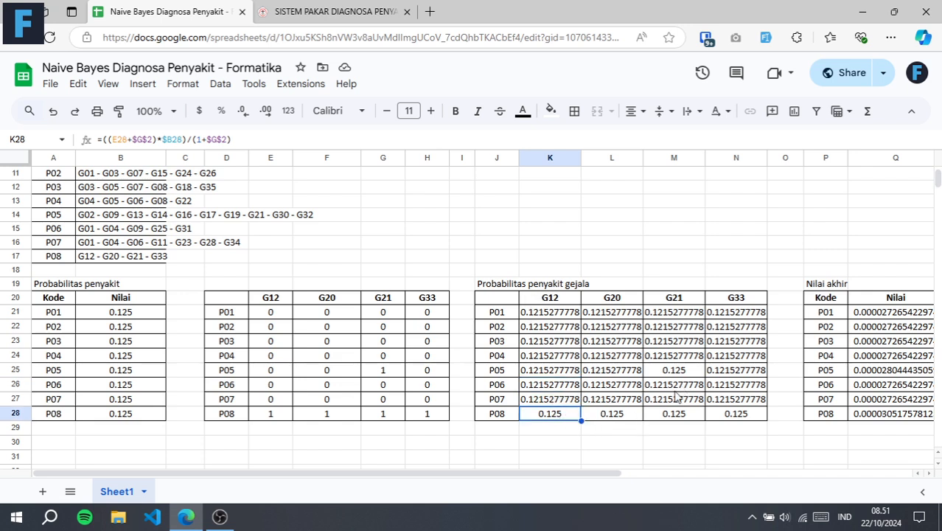
{"action": "left_click", "coordinate": [273, 414]}
{"action": "left_click", "coordinate": [330, 415]}
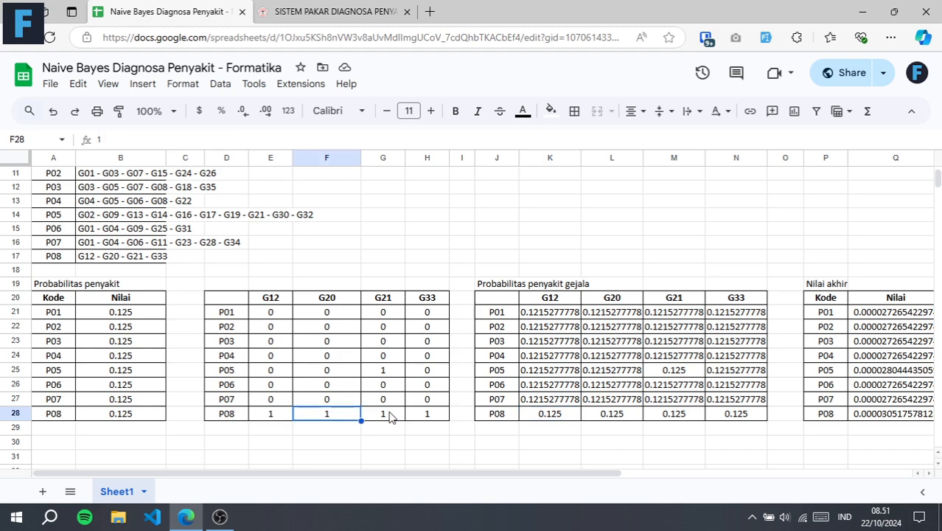
{"action": "left_click", "coordinate": [385, 414]}
{"action": "left_click", "coordinate": [435, 415]}
{"action": "left_click_drag", "start_coordinate": [551, 315], "coordinate": [764, 421]}
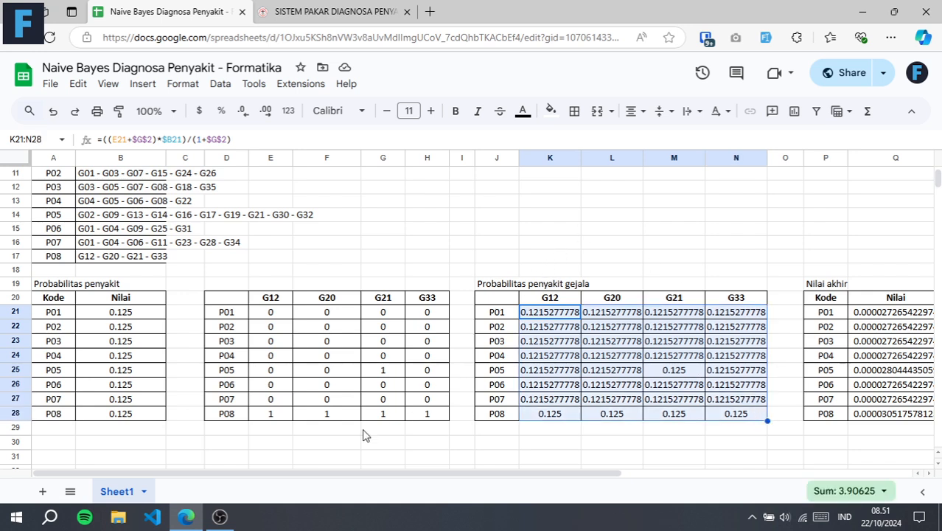
Inspect P01's Nilai akhir formula in Q21, tracing its references to the symptom probabilities in K21:N21
{"action": "left_click_drag", "start_coordinate": [292, 480], "coordinate": [448, 488]}
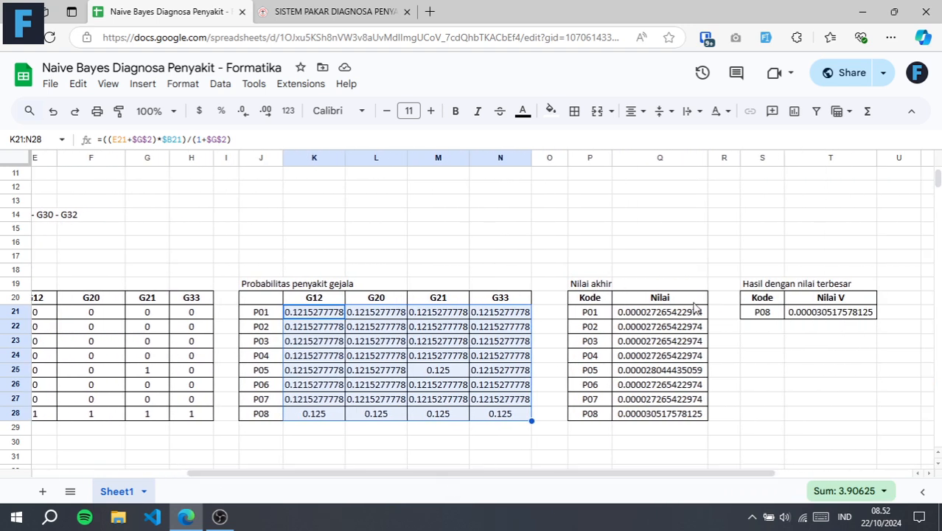
{"action": "left_click", "coordinate": [596, 316]}
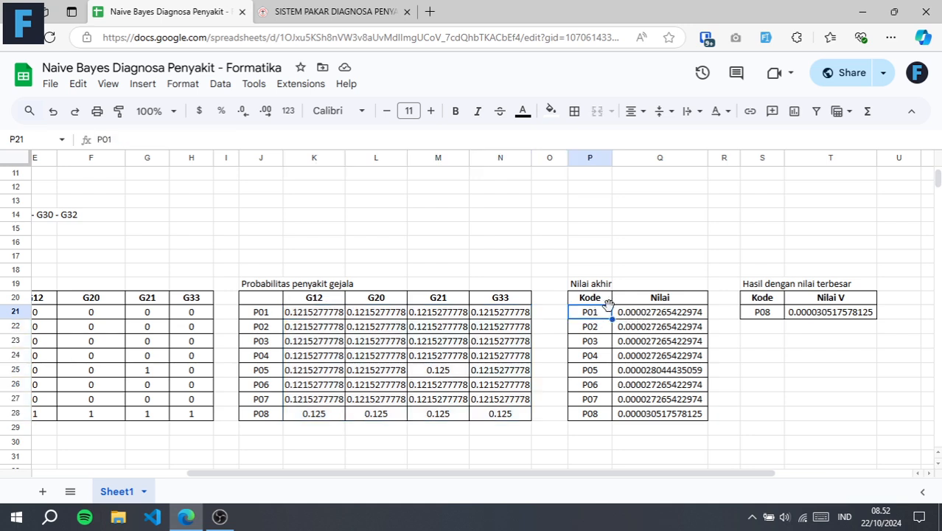
{"action": "left_click", "coordinate": [643, 317]}
{"action": "double_click", "coordinate": [643, 317]}
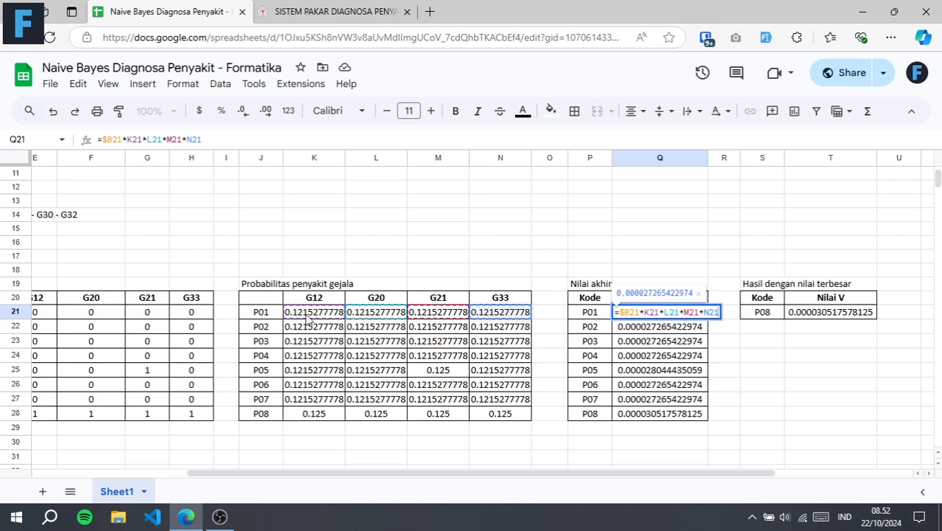
{"action": "key", "text": "Escape"}
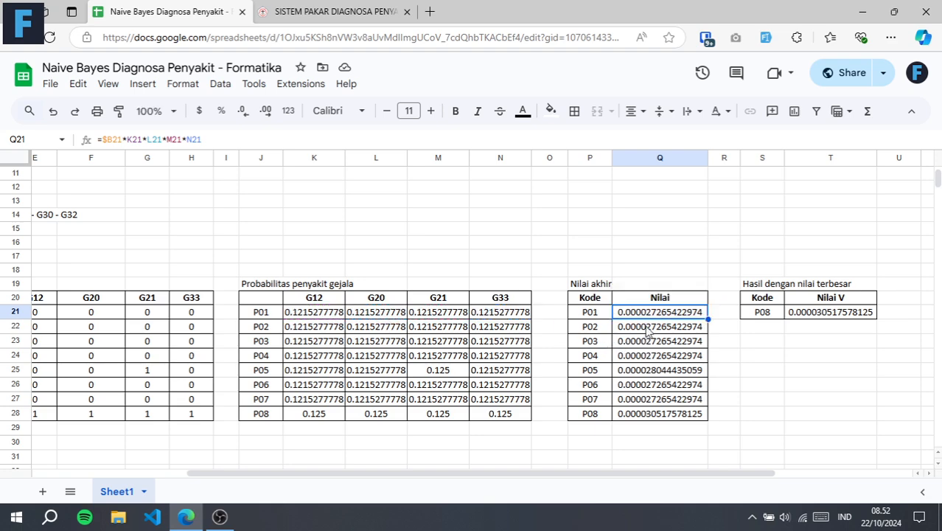
Check the Nilai akhir formulas of P03 in Q23 and P08 in Q28
{"action": "left_click", "coordinate": [649, 327]}
{"action": "left_click", "coordinate": [653, 343]}
{"action": "key", "text": "Return"}
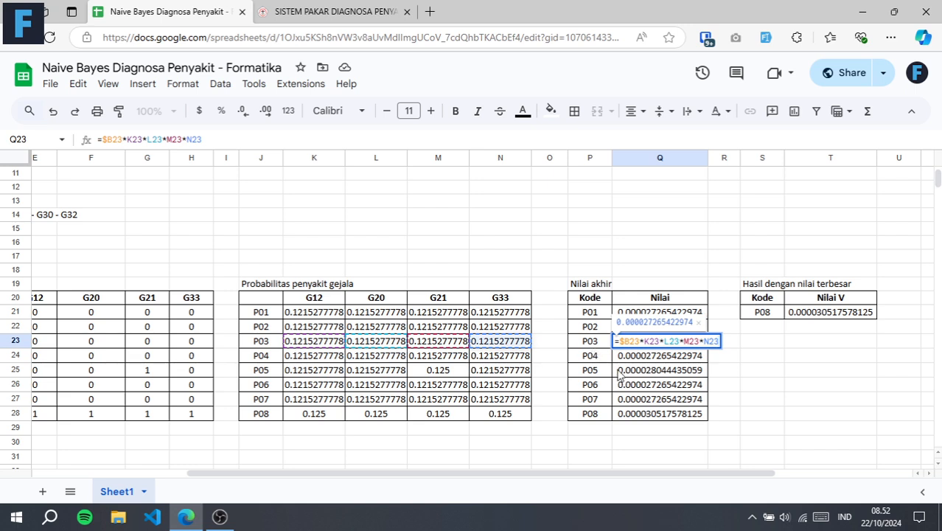
{"action": "key", "text": "Escape"}
{"action": "left_click", "coordinate": [673, 413]}
{"action": "key", "text": "Return"}
{"action": "key", "text": "Escape"}
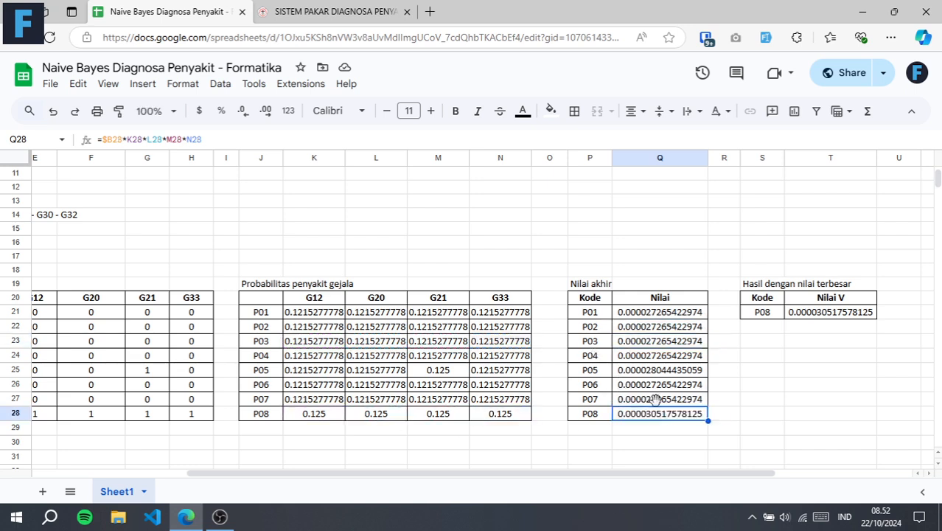
{"action": "left_click", "coordinate": [730, 415]}
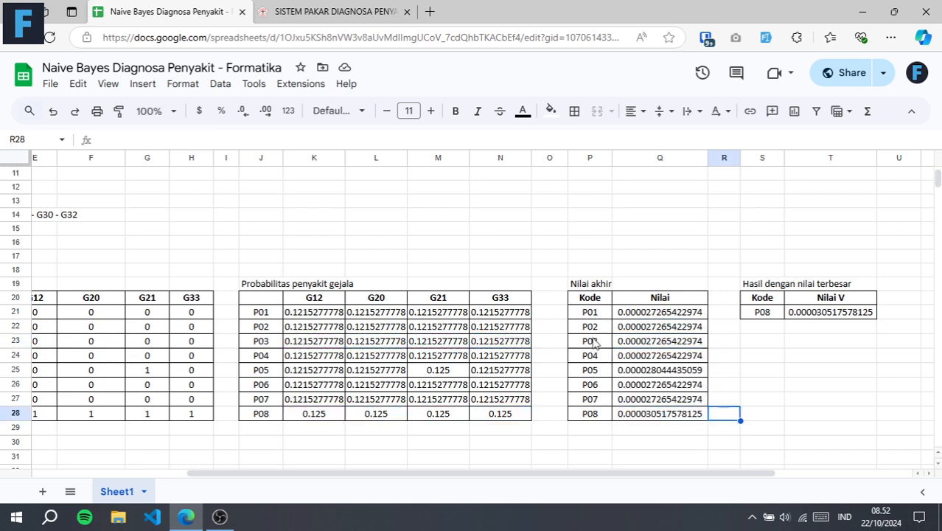
Inspect the Nilai V formula in T21 and trace its MAX range to the final values in Q21:Q28
{"action": "left_click", "coordinate": [649, 314]}
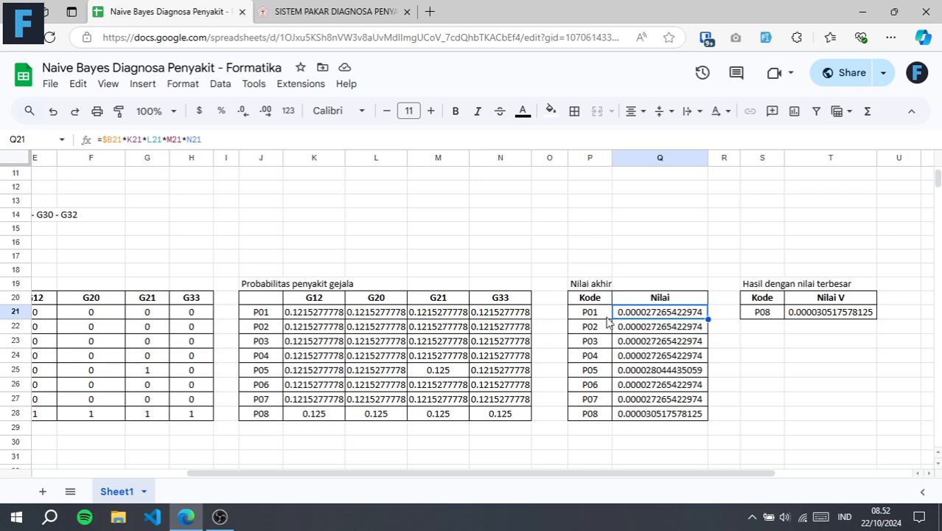
{"action": "left_click", "coordinate": [766, 415]}
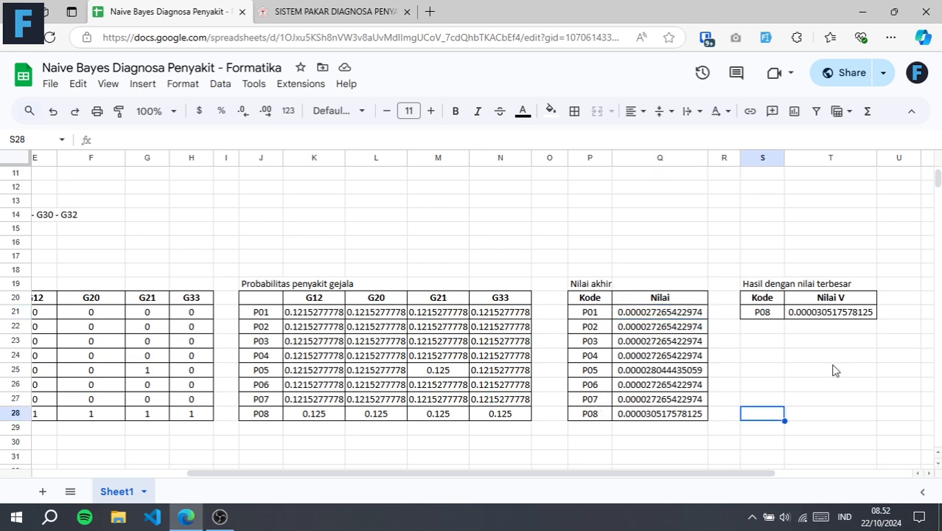
{"action": "left_click", "coordinate": [828, 317]}
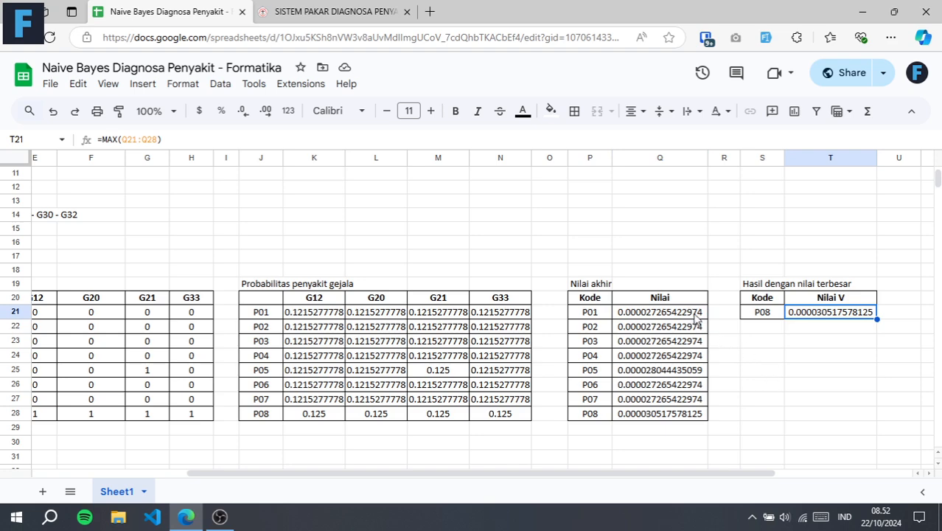
{"action": "double_click", "coordinate": [818, 311]}
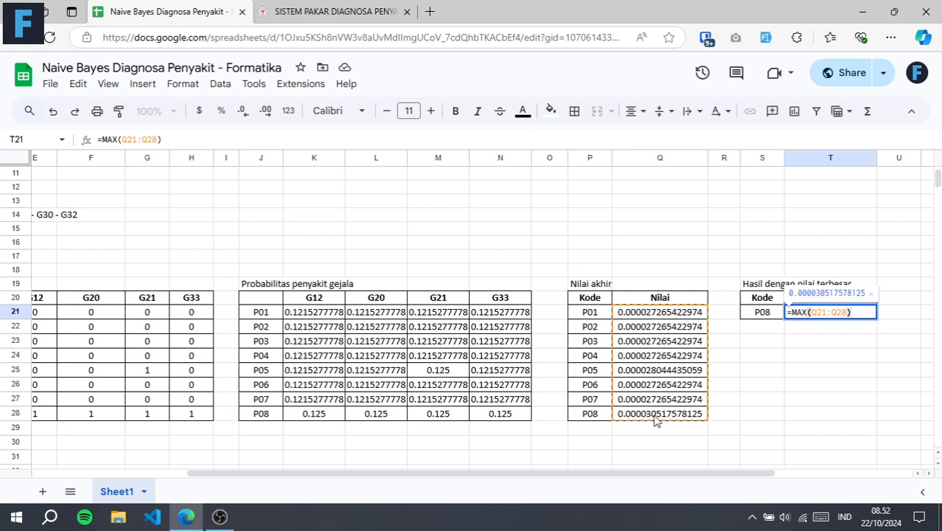
{"action": "key", "text": "Escape"}
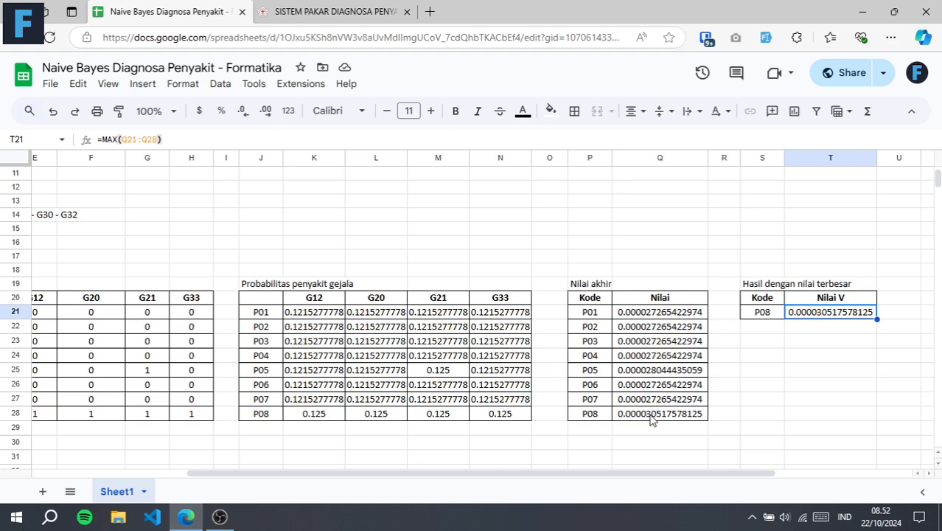
Compare P08's final value in Q28 with its matrix values in E28:H28, the selected symptoms and the P08 rule
{"action": "left_click", "coordinate": [652, 419]}
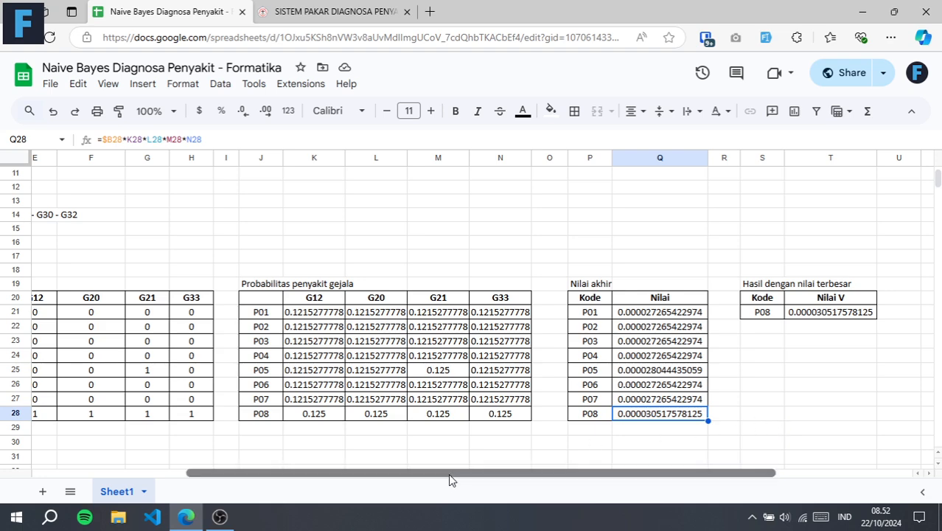
{"action": "left_click_drag", "start_coordinate": [449, 474], "coordinate": [263, 489]}
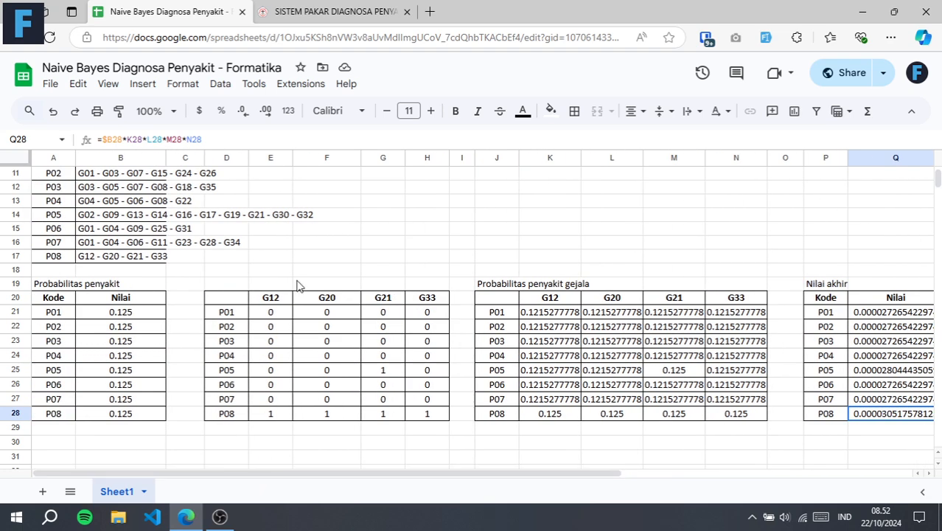
{"action": "left_click_drag", "start_coordinate": [270, 415], "coordinate": [424, 417]}
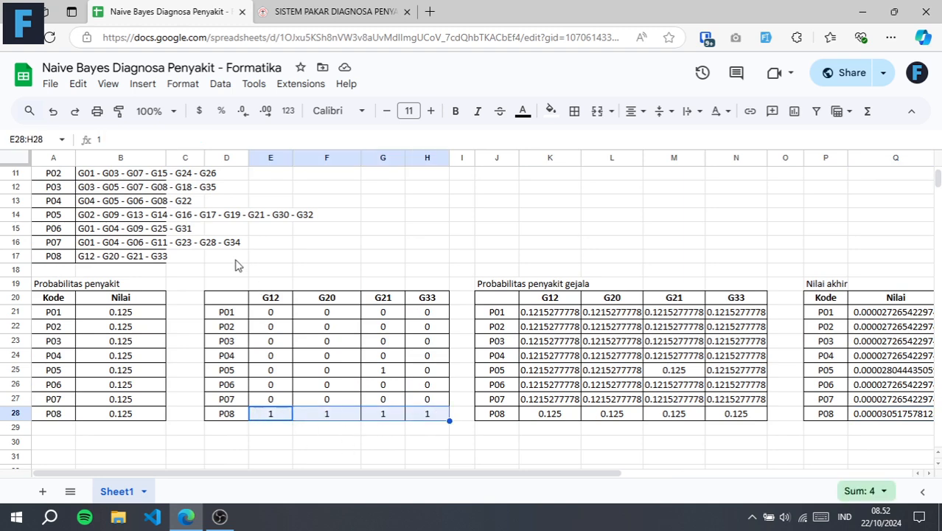
{"action": "scroll", "coordinate": [263, 246], "scroll_direction": "up", "scroll_amount": 3}
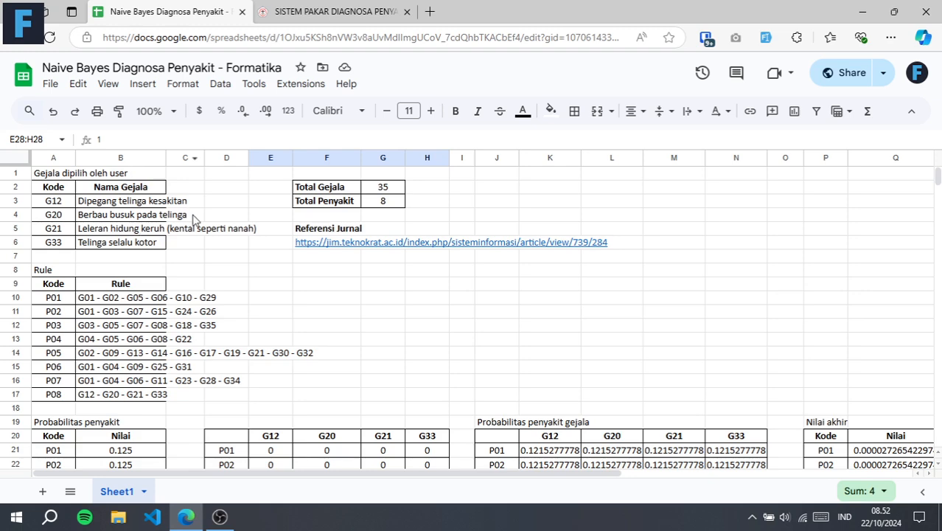
{"action": "scroll", "coordinate": [275, 308], "scroll_direction": "down", "scroll_amount": 2}
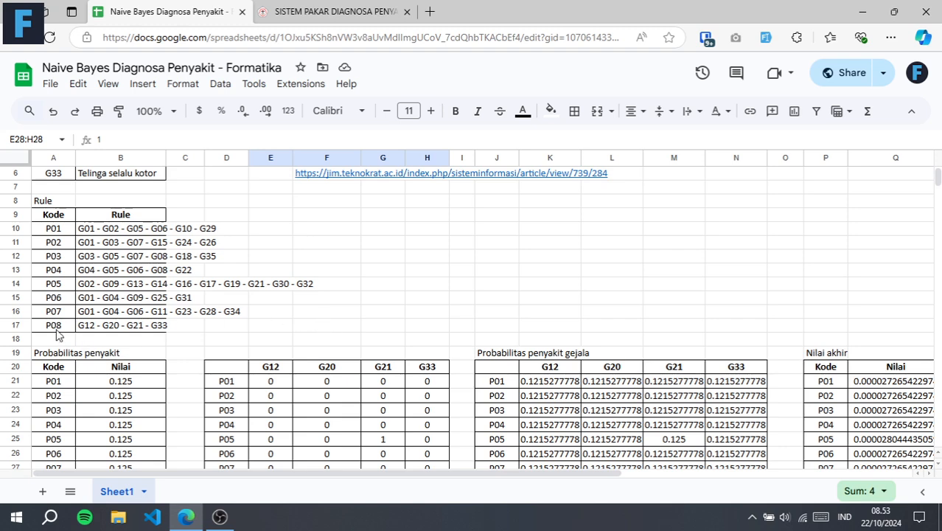
{"action": "scroll", "coordinate": [162, 333], "scroll_direction": "down", "scroll_amount": 4}
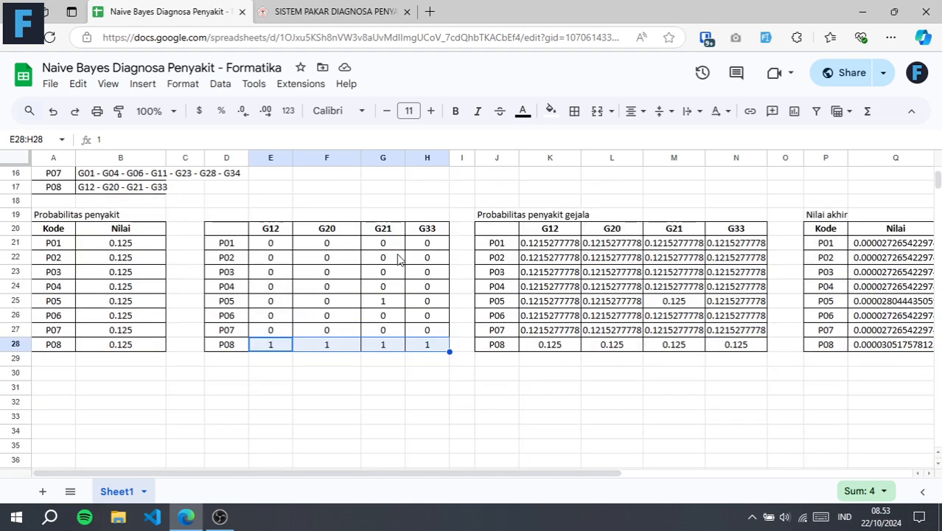
Check P05's G21 matrix value in G25 against its Nilai akhir formula in Q25
{"action": "left_click", "coordinate": [396, 304]}
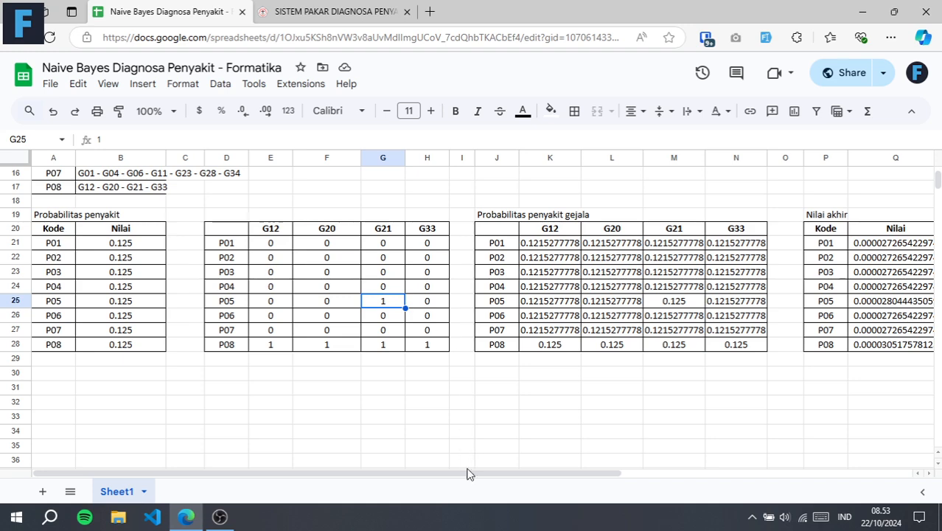
{"action": "left_click_drag", "start_coordinate": [472, 473], "coordinate": [683, 473]}
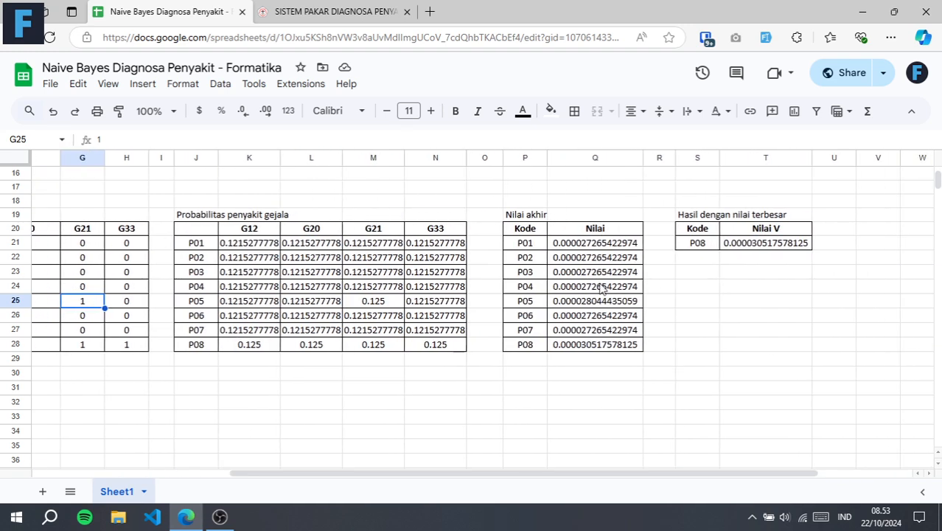
{"action": "left_click", "coordinate": [602, 302]}
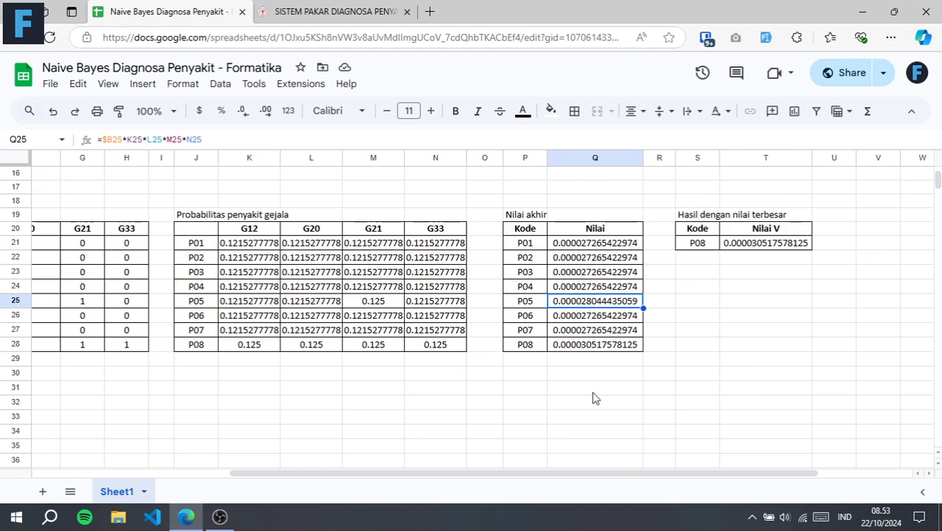
Review the symptom matrix values of P01 to P07 in E21:H27
{"action": "left_click_drag", "start_coordinate": [603, 474], "coordinate": [498, 473]}
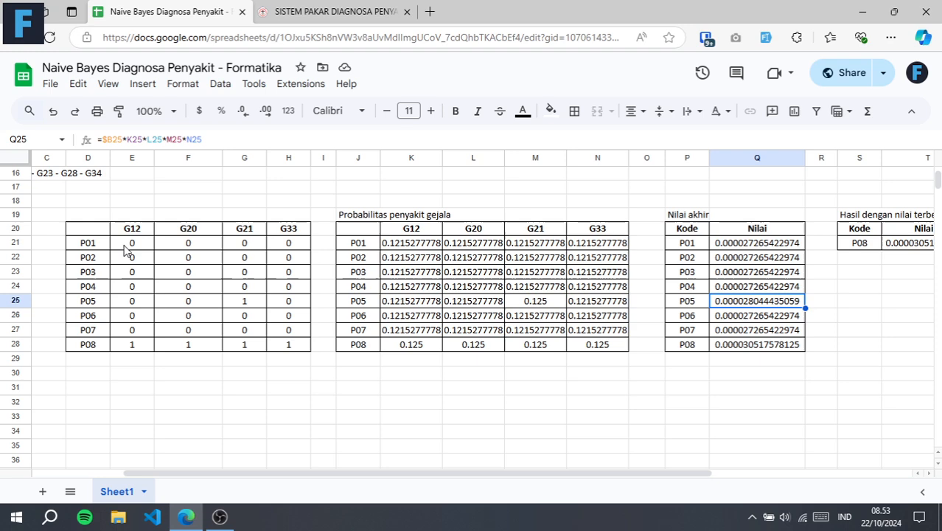
{"action": "left_click_drag", "start_coordinate": [132, 242], "coordinate": [289, 329]}
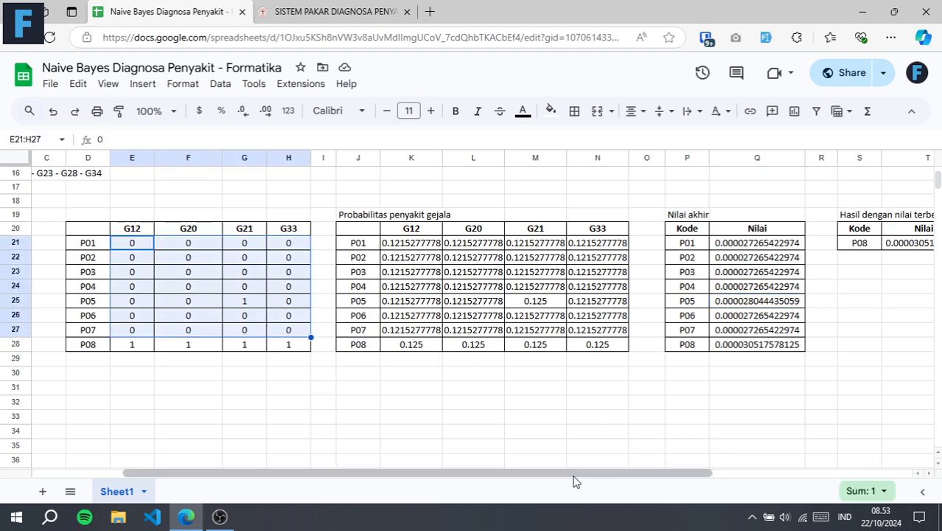
{"action": "left_click_drag", "start_coordinate": [574, 474], "coordinate": [334, 496]}
{"action": "left_click", "coordinate": [339, 378]}
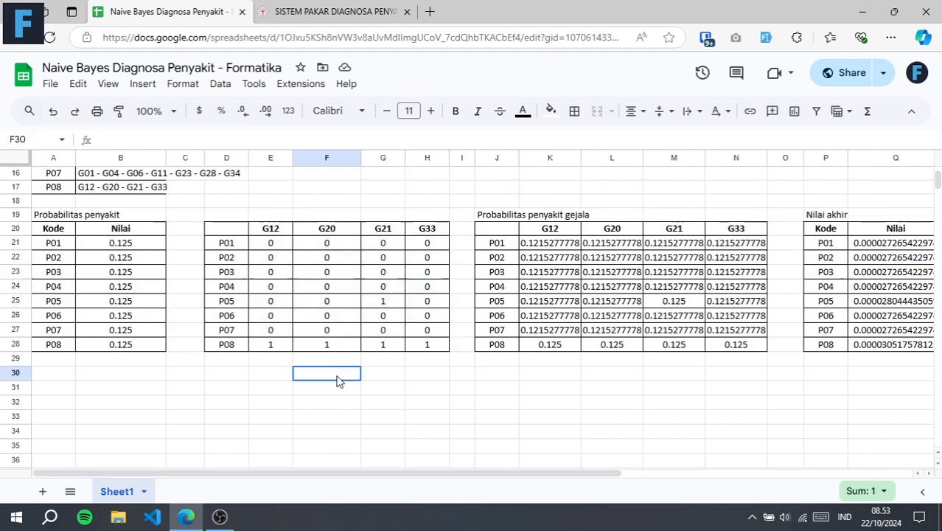
Look over the journal article cited under Referensi Jurnal in F5, and return to the Naive Bayes spreadsheet
{"action": "scroll", "coordinate": [487, 350], "scroll_direction": "up", "scroll_amount": 5}
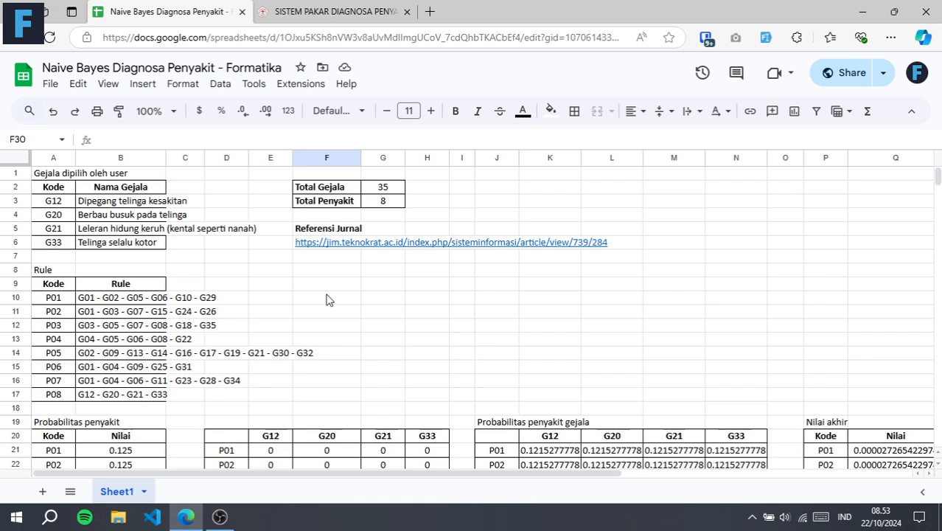
{"action": "left_click", "coordinate": [325, 228]}
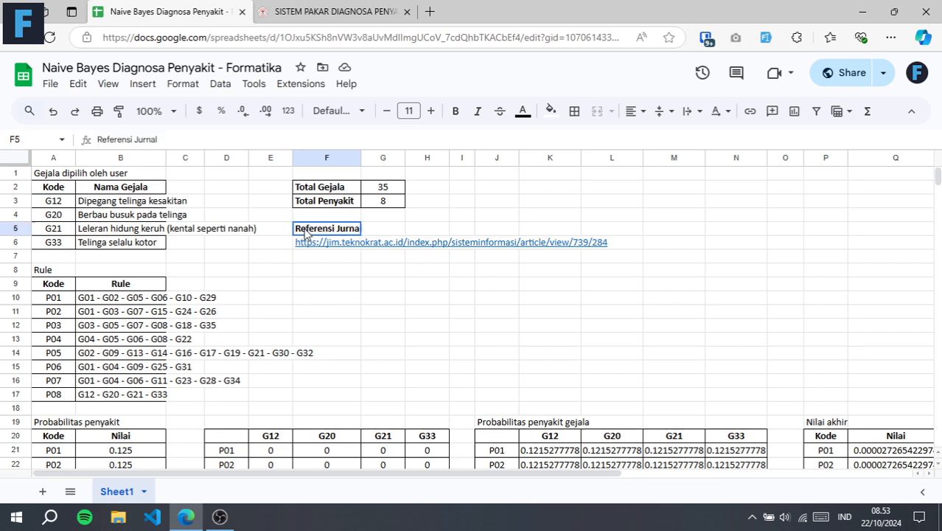
{"action": "left_click", "coordinate": [321, 18]}
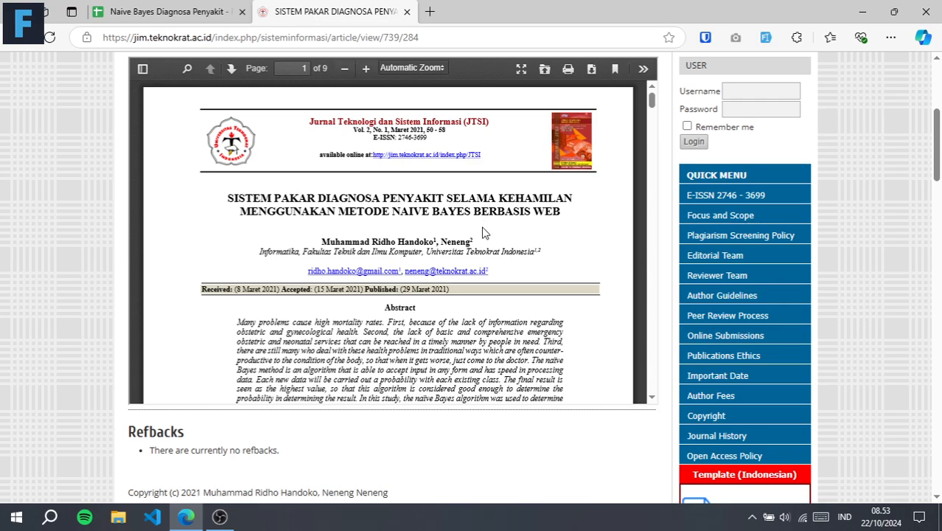
{"action": "scroll", "coordinate": [485, 236], "scroll_direction": "down", "scroll_amount": 5}
{"action": "scroll", "coordinate": [484, 236], "scroll_direction": "up", "scroll_amount": 4}
{"action": "scroll", "coordinate": [319, 236], "scroll_direction": "up", "scroll_amount": 4}
{"action": "scroll", "coordinate": [319, 236], "scroll_direction": "down", "scroll_amount": 2}
{"action": "left_click", "coordinate": [174, 12]}
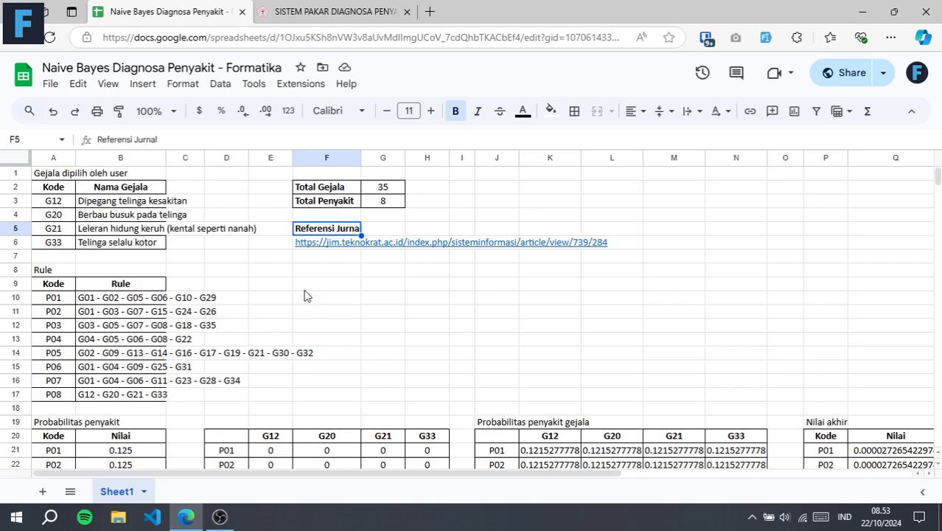
{"action": "left_click", "coordinate": [271, 286]}
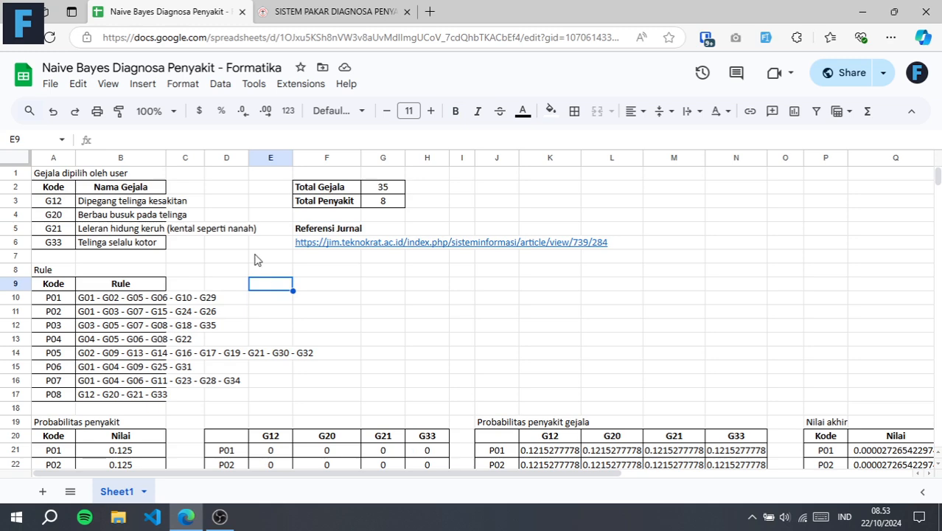
{"action": "left_click", "coordinate": [50, 83]}
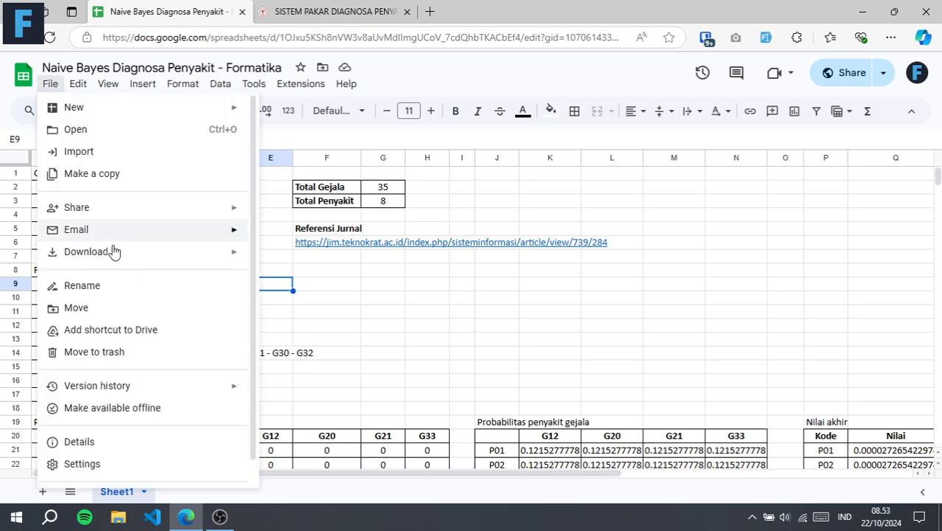
{"action": "left_click", "coordinate": [449, 323]}
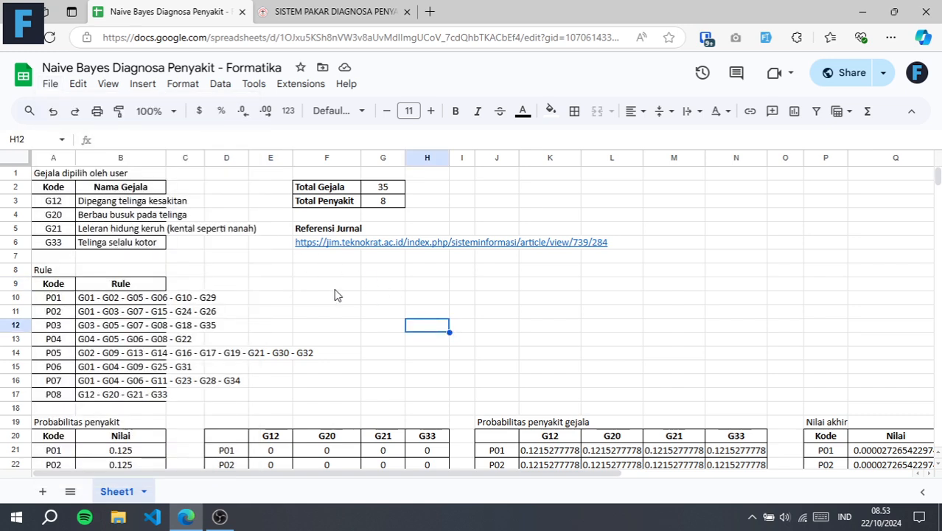